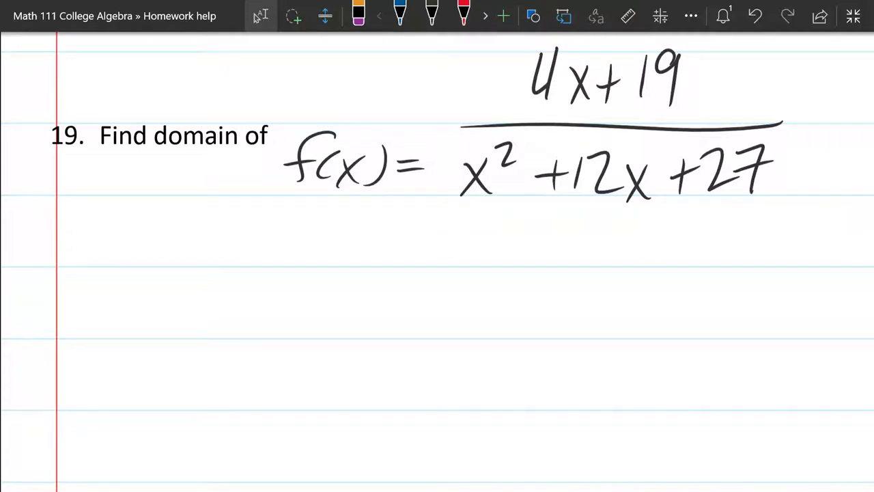
# Lengthen the 4's stem in black ink, then write 'bad' in red under problem 19
pyautogui.click(432, 15)
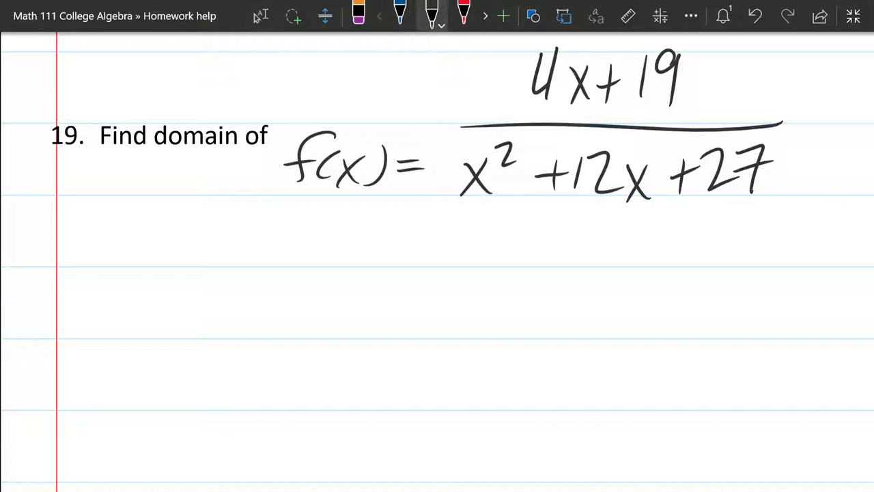
pyautogui.moveTo(547, 95); pyautogui.dragTo(546, 111)
pyautogui.click(464, 15)
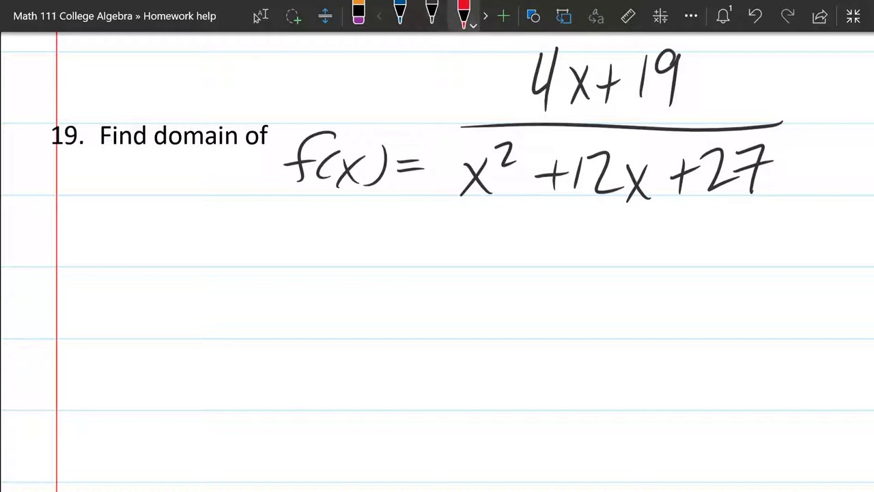
pyautogui.moveTo(51, 221); pyautogui.dragTo(100, 261)
pyautogui.moveTo(119, 241); pyautogui.dragTo(125, 258)
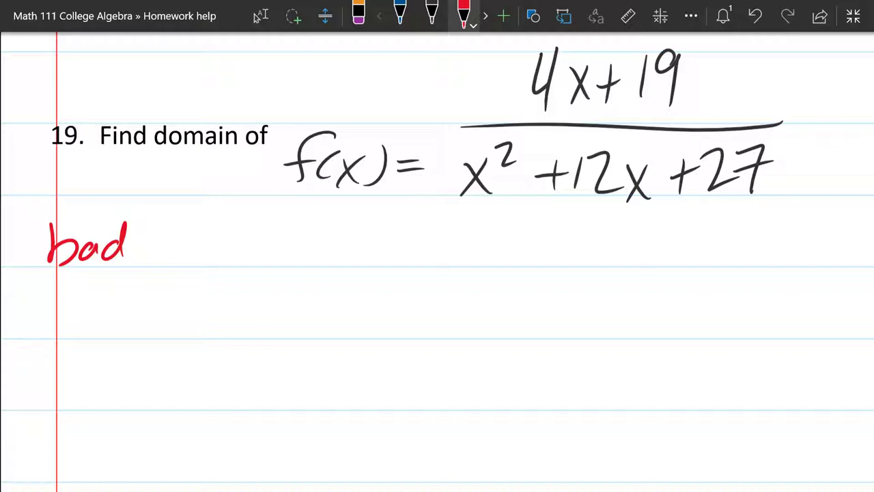
# Write "x's" in red after the word 'bad'
pyautogui.moveTo(161, 243); pyautogui.dragTo(181, 267)
pyautogui.moveTo(180, 242); pyautogui.dragTo(164, 269)
pyautogui.moveTo(208, 243); pyautogui.dragTo(191, 264)
pyautogui.moveTo(198, 227); pyautogui.dragTo(196, 238)
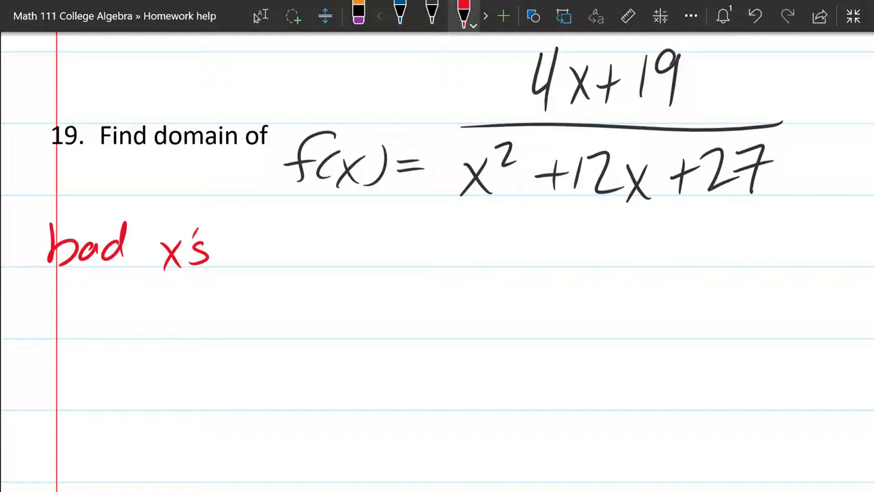
# Write the red equation 0 = x² + 12x + 27 beside it
pyautogui.moveTo(347, 236)
pyautogui.mouseDown()
pyautogui.moveTo(342, 263)
pyautogui.moveTo(351, 239)
pyautogui.moveTo(388, 239)
pyautogui.mouseUp()
pyautogui.moveTo(364, 251); pyautogui.dragTo(436, 267)
pyautogui.moveTo(435, 244); pyautogui.dragTo(417, 268)
pyautogui.moveTo(441, 228); pyautogui.dragTo(495, 262)
pyautogui.moveTo(484, 249)
pyautogui.mouseDown()
pyautogui.moveTo(507, 248)
pyautogui.moveTo(517, 261)
pyautogui.mouseUp()
pyautogui.moveTo(527, 233)
pyautogui.mouseDown()
pyautogui.moveTo(551, 261)
pyautogui.moveTo(578, 261)
pyautogui.mouseUp()
pyautogui.moveTo(578, 239); pyautogui.dragTo(560, 261)
pyautogui.moveTo(604, 236)
pyautogui.mouseDown()
pyautogui.moveTo(603, 265)
pyautogui.moveTo(612, 248)
pyautogui.mouseUp()
pyautogui.moveTo(618, 231); pyautogui.dragTo(639, 264)
pyautogui.moveTo(657, 229)
pyautogui.mouseDown()
pyautogui.moveTo(666, 266)
pyautogui.moveTo(687, 241)
pyautogui.mouseUp()
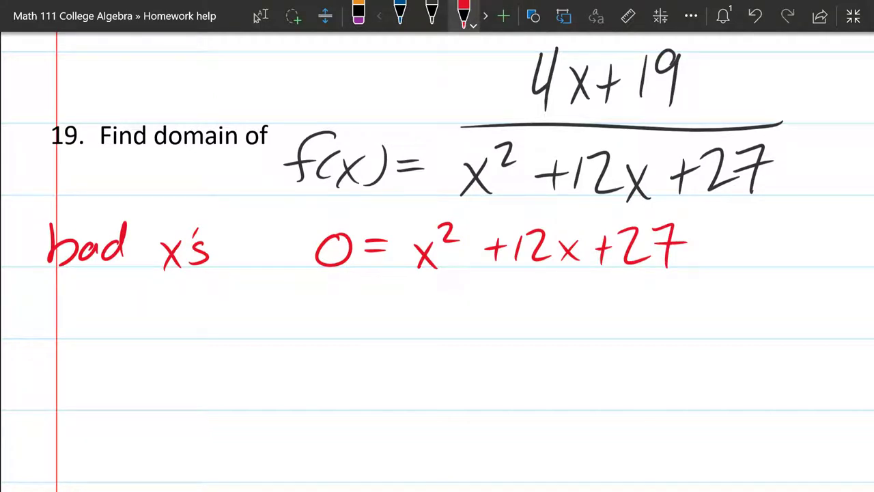
# Add a 1 in front of x² and write 'even' under the 12
pyautogui.moveTo(105, 344); pyautogui.dragTo(111, 285)
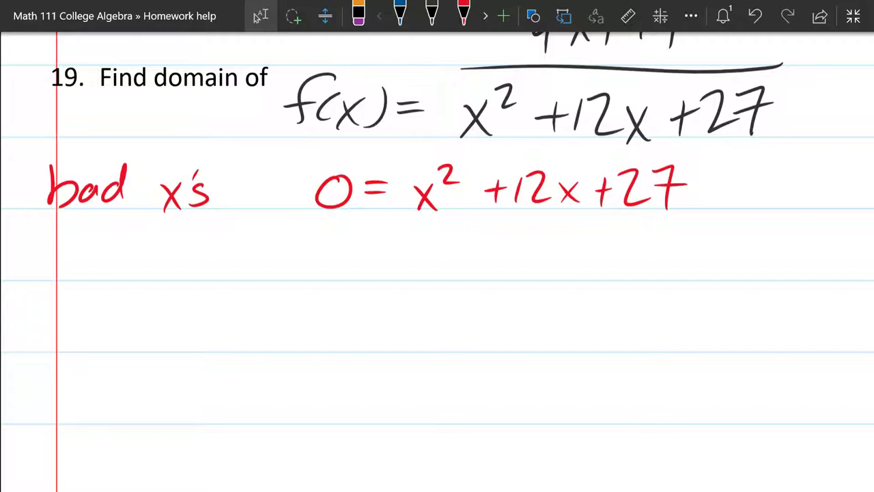
pyautogui.moveTo(222, 388); pyautogui.dragTo(184, 384)
pyautogui.click(464, 14)
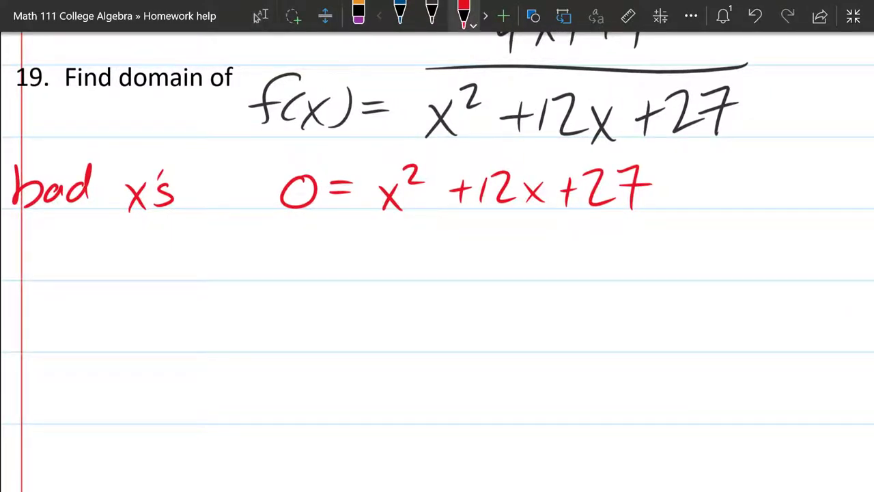
pyautogui.moveTo(369, 169)
pyautogui.mouseDown()
pyautogui.moveTo(360, 210)
pyautogui.moveTo(362, 195)
pyautogui.moveTo(373, 211)
pyautogui.mouseUp()
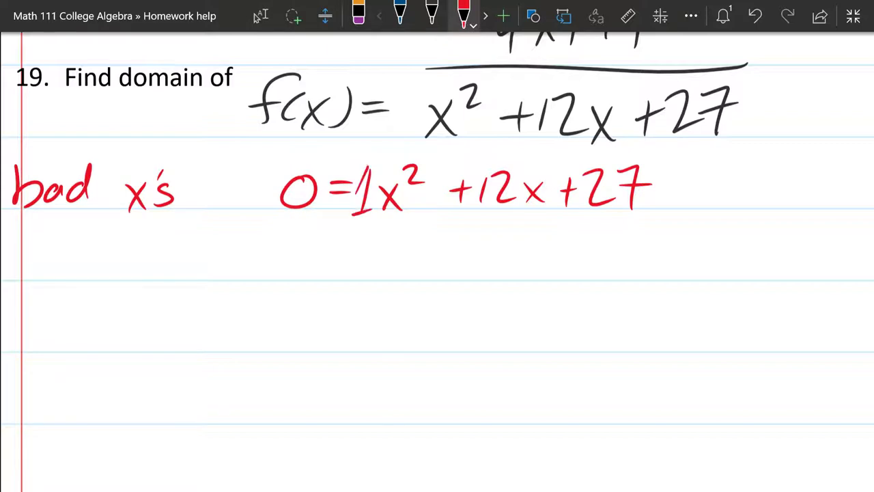
pyautogui.moveTo(478, 225); pyautogui.dragTo(543, 233)
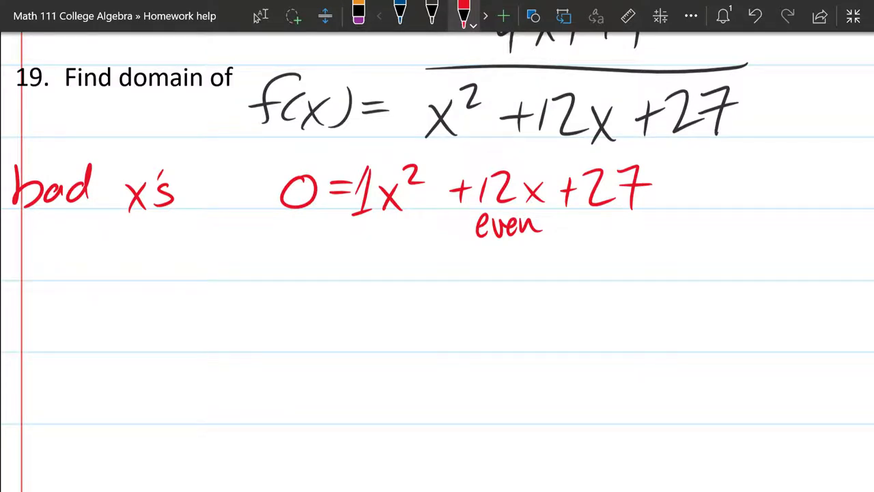
# Write the red heading 'complete the square' in the blank space to the right
pyautogui.scroll(-3, 437, 246)
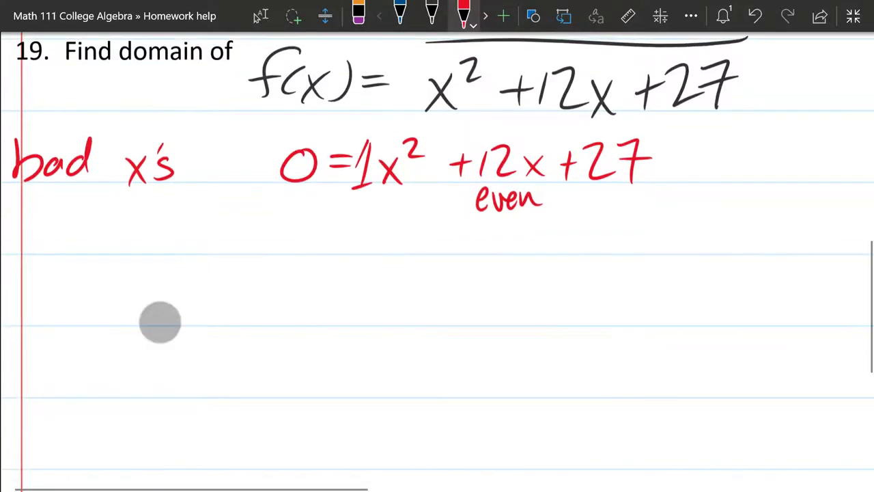
pyautogui.click(260, 16)
pyautogui.scroll(3, 437, 246)
pyautogui.moveTo(399, 402); pyautogui.dragTo(170, 405)
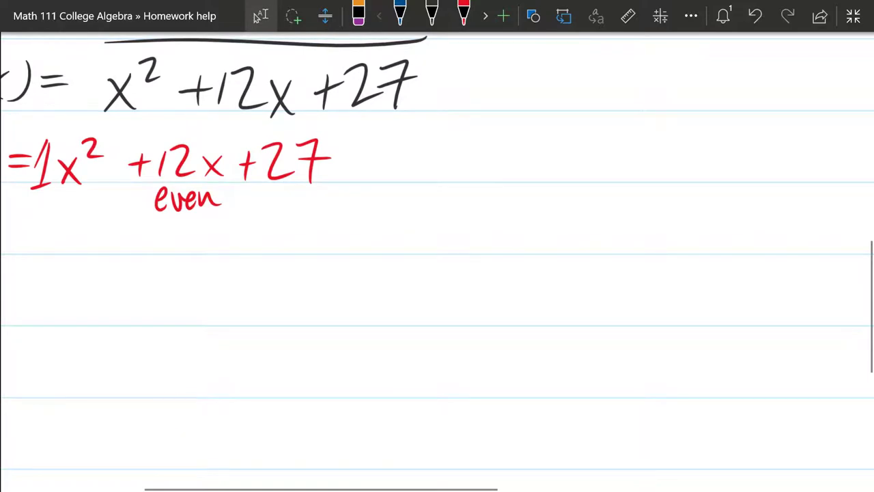
pyautogui.click(464, 13)
pyautogui.moveTo(535, 157); pyautogui.dragTo(534, 173)
pyautogui.moveTo(545, 156)
pyautogui.mouseDown()
pyautogui.moveTo(569, 174)
pyautogui.moveTo(591, 161)
pyautogui.moveTo(643, 157)
pyautogui.moveTo(666, 167)
pyautogui.moveTo(672, 155)
pyautogui.mouseUp()
pyautogui.moveTo(679, 142)
pyautogui.mouseDown()
pyautogui.moveTo(692, 164)
pyautogui.moveTo(706, 164)
pyautogui.mouseUp()
pyautogui.moveTo(726, 146)
pyautogui.mouseDown()
pyautogui.moveTo(719, 164)
pyautogui.moveTo(743, 157)
pyautogui.moveTo(741, 180)
pyautogui.mouseUp()
pyautogui.moveTo(750, 155); pyautogui.dragTo(774, 164)
pyautogui.moveTo(778, 158); pyautogui.dragTo(798, 158)
pyautogui.moveTo(798, 163); pyautogui.dragTo(813, 164)
# Write the left side x² + bx = below the heading
pyautogui.moveTo(495, 218)
pyautogui.mouseDown()
pyautogui.moveTo(516, 239)
pyautogui.moveTo(501, 240)
pyautogui.mouseUp()
pyautogui.moveTo(519, 205)
pyautogui.mouseDown()
pyautogui.moveTo(530, 204)
pyautogui.moveTo(536, 219)
pyautogui.mouseUp()
pyautogui.moveTo(551, 209)
pyautogui.mouseDown()
pyautogui.moveTo(550, 234)
pyautogui.moveTo(561, 223)
pyautogui.mouseUp()
pyautogui.moveTo(567, 200); pyautogui.dragTo(571, 238)
pyautogui.moveTo(590, 216); pyautogui.dragTo(609, 236)
pyautogui.moveTo(609, 216)
pyautogui.mouseDown()
pyautogui.moveTo(590, 237)
pyautogui.moveTo(629, 218)
pyautogui.moveTo(633, 226)
pyautogui.mouseUp()
# Write the right side (x + b/2)² − (b/2)²
pyautogui.hscroll(3, 437, 273)
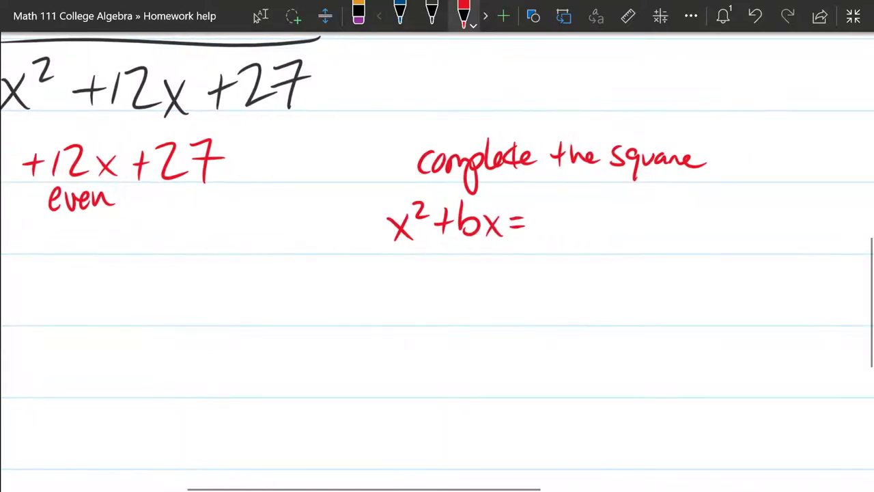
pyautogui.moveTo(557, 205)
pyautogui.mouseDown()
pyautogui.moveTo(555, 233)
pyautogui.moveTo(603, 232)
pyautogui.mouseUp()
pyautogui.moveTo(590, 221); pyautogui.dragTo(615, 219)
pyautogui.moveTo(623, 201); pyautogui.dragTo(638, 239)
pyautogui.moveTo(650, 199)
pyautogui.mouseDown()
pyautogui.moveTo(652, 237)
pyautogui.moveTo(674, 204)
pyautogui.moveTo(694, 215)
pyautogui.mouseUp()
pyautogui.moveTo(717, 197)
pyautogui.mouseDown()
pyautogui.moveTo(707, 232)
pyautogui.moveTo(736, 213)
pyautogui.moveTo(743, 236)
pyautogui.mouseUp()
pyautogui.moveTo(748, 192)
pyautogui.mouseDown()
pyautogui.moveTo(750, 236)
pyautogui.moveTo(781, 201)
pyautogui.mouseUp()
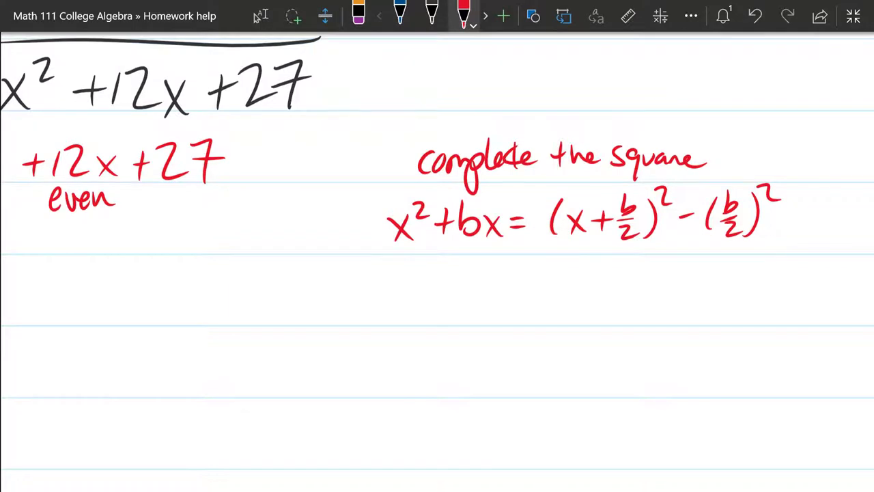
# Draw a red box around the completing-the-square identity
pyautogui.moveTo(159, 396); pyautogui.dragTo(230, 408)
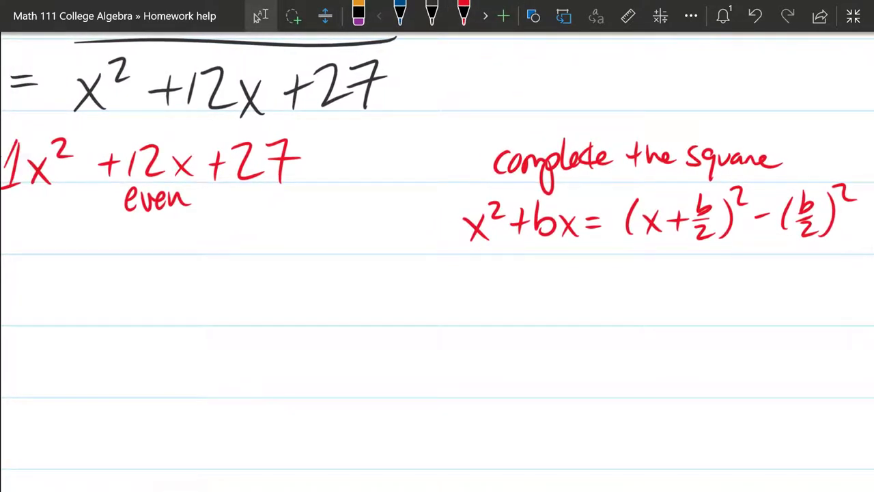
pyautogui.moveTo(145, 382); pyautogui.dragTo(125, 373)
pyautogui.scroll(4, 515, 205)
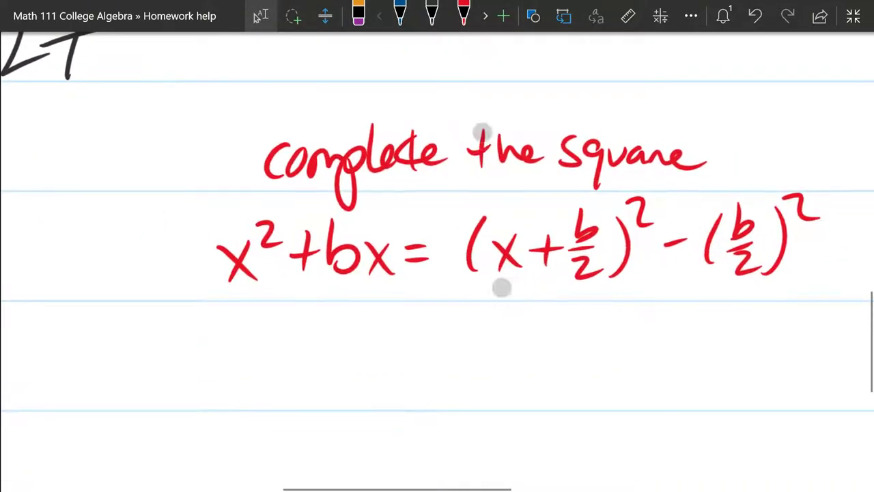
pyautogui.click(464, 15)
pyautogui.moveTo(222, 186)
pyautogui.mouseDown()
pyautogui.moveTo(752, 172)
pyautogui.moveTo(820, 312)
pyautogui.moveTo(242, 334)
pyautogui.moveTo(245, 177)
pyautogui.mouseUp()
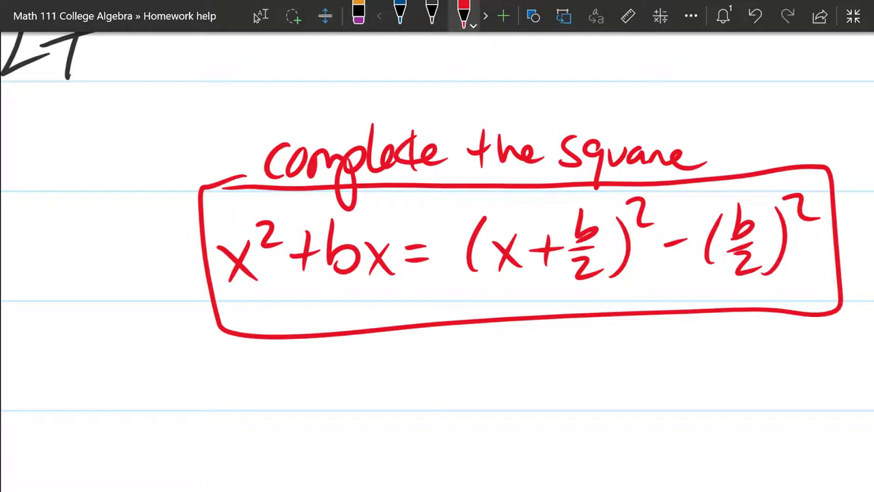
pyautogui.moveTo(88, 349); pyautogui.dragTo(115, 351)
pyautogui.click(260, 15)
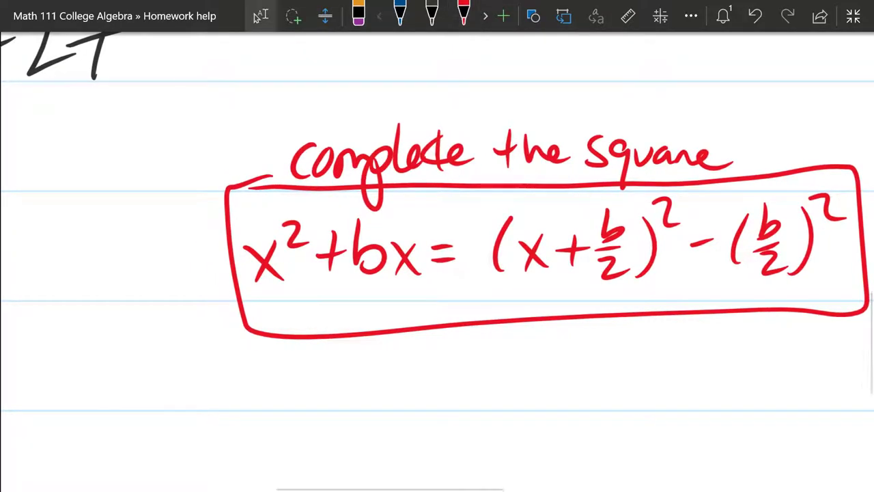
pyautogui.click(432, 15)
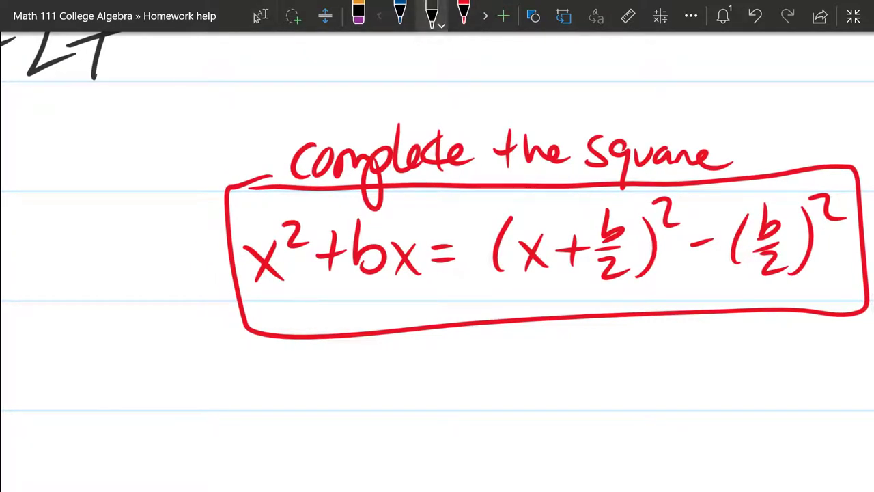
pyautogui.hscroll(-10, 437, 273)
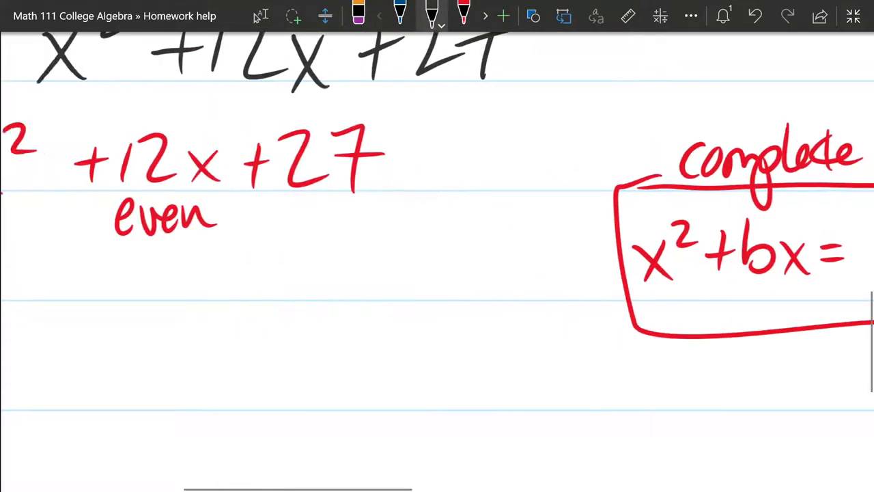
# Begin a red line under the equation with '= ('
pyautogui.click(464, 12)
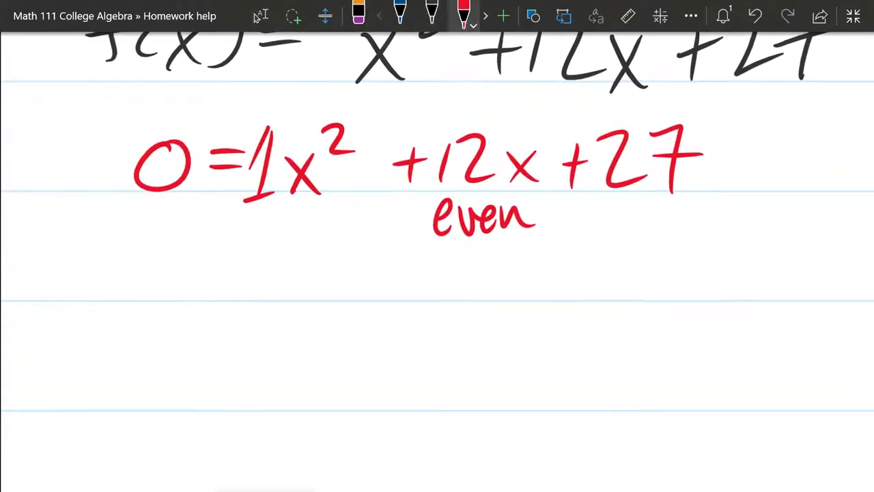
pyautogui.moveTo(200, 281); pyautogui.dragTo(219, 281)
pyautogui.moveTo(201, 292); pyautogui.dragTo(219, 291)
pyautogui.moveTo(283, 258); pyautogui.dragTo(274, 305)
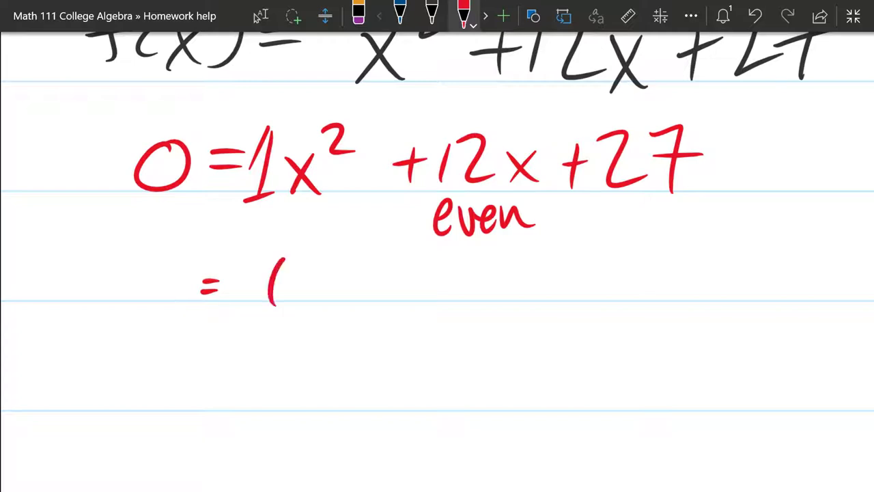
# Note b = 12 and b/2 = 6 at the left of the page
pyautogui.hscroll(-3, 437, 273)
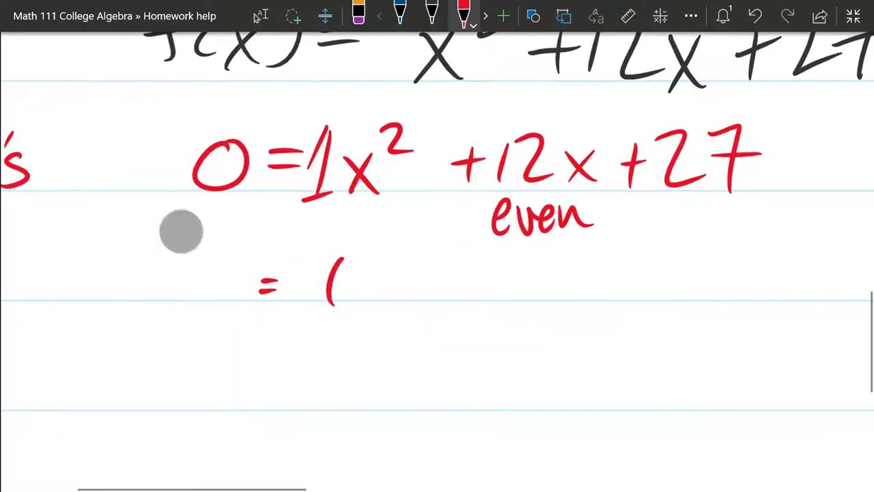
pyautogui.moveTo(53, 239)
pyautogui.mouseDown()
pyautogui.moveTo(52, 279)
pyautogui.moveTo(56, 263)
pyautogui.mouseUp()
pyautogui.moveTo(76, 257); pyautogui.dragTo(97, 265)
pyautogui.moveTo(120, 230)
pyautogui.mouseDown()
pyautogui.moveTo(120, 257)
pyautogui.moveTo(134, 257)
pyautogui.moveTo(112, 269)
pyautogui.moveTo(158, 261)
pyautogui.mouseUp()
pyautogui.click(755, 16)
pyautogui.moveTo(56, 304)
pyautogui.mouseDown()
pyautogui.moveTo(57, 330)
pyautogui.moveTo(69, 321)
pyautogui.mouseUp()
pyautogui.moveTo(58, 337)
pyautogui.mouseDown()
pyautogui.moveTo(85, 336)
pyautogui.moveTo(88, 372)
pyautogui.mouseUp()
pyautogui.moveTo(96, 331); pyautogui.dragTo(112, 327)
pyautogui.moveTo(99, 340); pyautogui.dragTo(120, 336)
pyautogui.moveTo(140, 307)
pyautogui.mouseDown()
pyautogui.moveTo(137, 340)
pyautogui.moveTo(137, 329)
pyautogui.mouseUp()
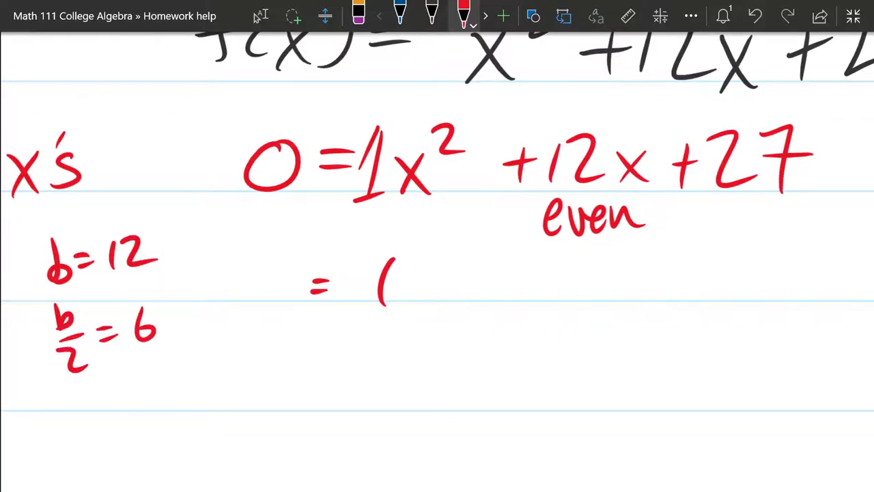
# Finish the line as = (x + 6)² − (6)²
pyautogui.hscroll(4, 437, 259)
pyautogui.moveTo(275, 280)
pyautogui.mouseDown()
pyautogui.moveTo(300, 299)
pyautogui.moveTo(280, 300)
pyautogui.mouseUp()
pyautogui.moveTo(335, 269); pyautogui.dragTo(334, 298)
pyautogui.moveTo(319, 284); pyautogui.dragTo(353, 286)
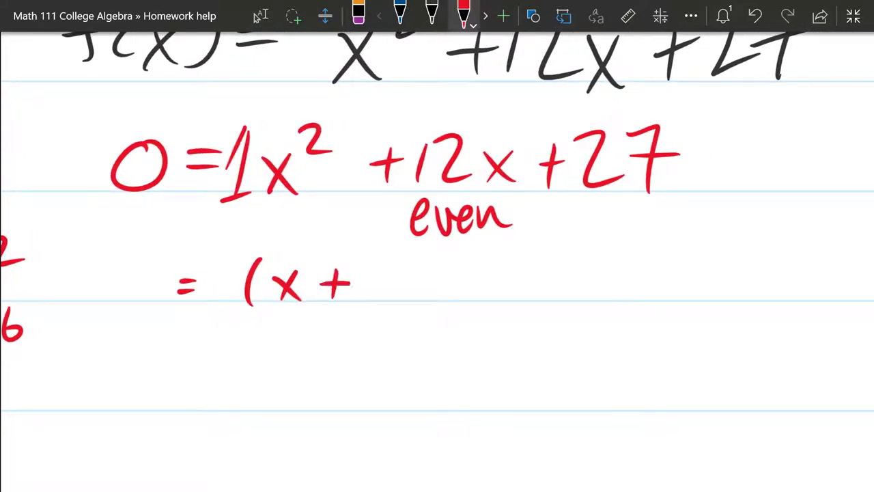
pyautogui.moveTo(388, 259); pyautogui.dragTo(373, 283)
pyautogui.moveTo(405, 246)
pyautogui.mouseDown()
pyautogui.moveTo(405, 302)
pyautogui.moveTo(434, 243)
pyautogui.moveTo(493, 274)
pyautogui.mouseUp()
pyautogui.moveTo(525, 248); pyautogui.dragTo(520, 299)
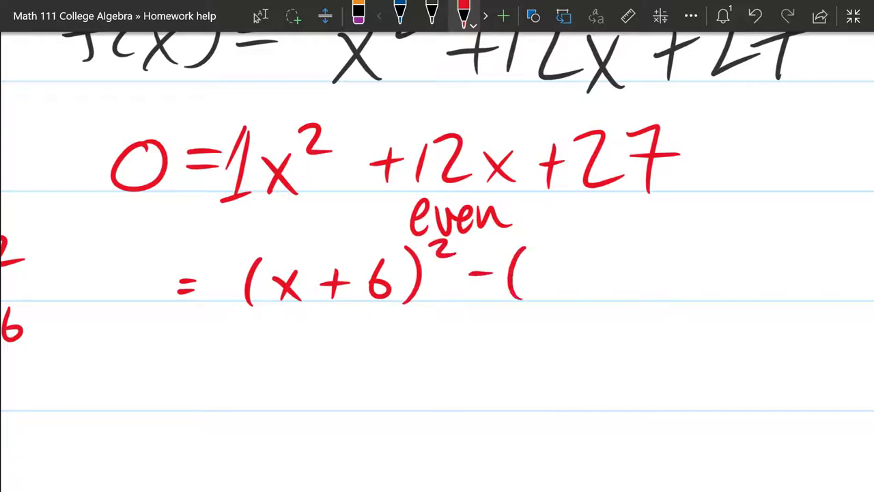
pyautogui.moveTo(558, 250)
pyautogui.mouseDown()
pyautogui.moveTo(544, 290)
pyautogui.moveTo(549, 275)
pyautogui.mouseUp()
pyautogui.moveTo(564, 247); pyautogui.dragTo(566, 296)
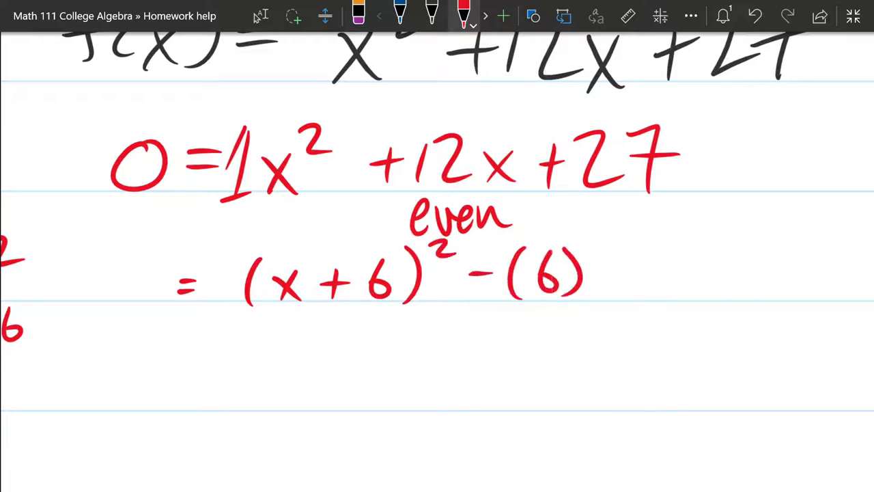
pyautogui.moveTo(580, 241); pyautogui.dragTo(603, 254)
# Sketch bracket marks under the expressions, then undo them
pyautogui.moveTo(233, 298)
pyautogui.mouseDown()
pyautogui.moveTo(608, 323)
pyautogui.moveTo(619, 299)
pyautogui.mouseUp()
pyautogui.scroll(-5, 106, 270)
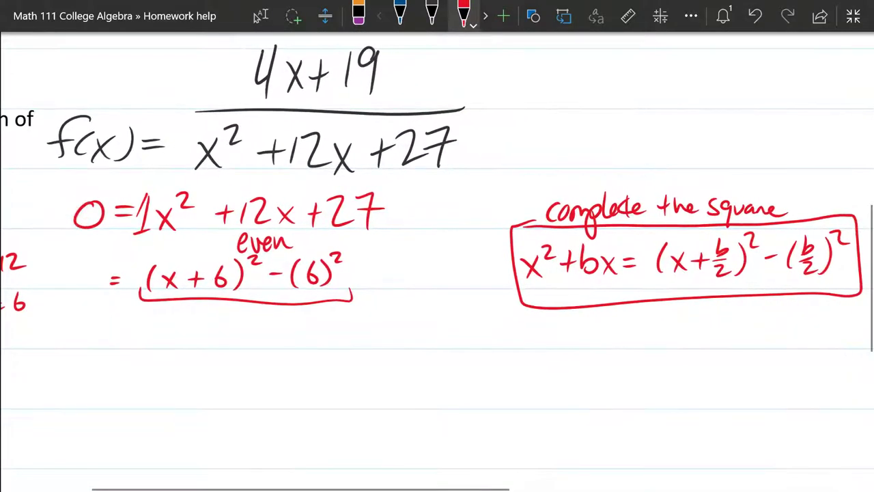
pyautogui.moveTo(648, 263)
pyautogui.mouseDown()
pyautogui.moveTo(666, 328)
pyautogui.moveTo(853, 267)
pyautogui.mouseUp()
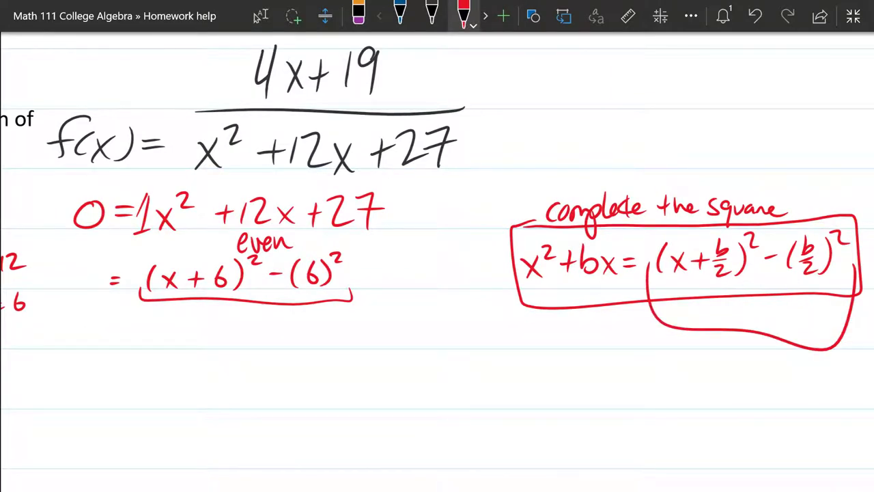
pyautogui.moveTo(198, 392); pyautogui.dragTo(215, 392)
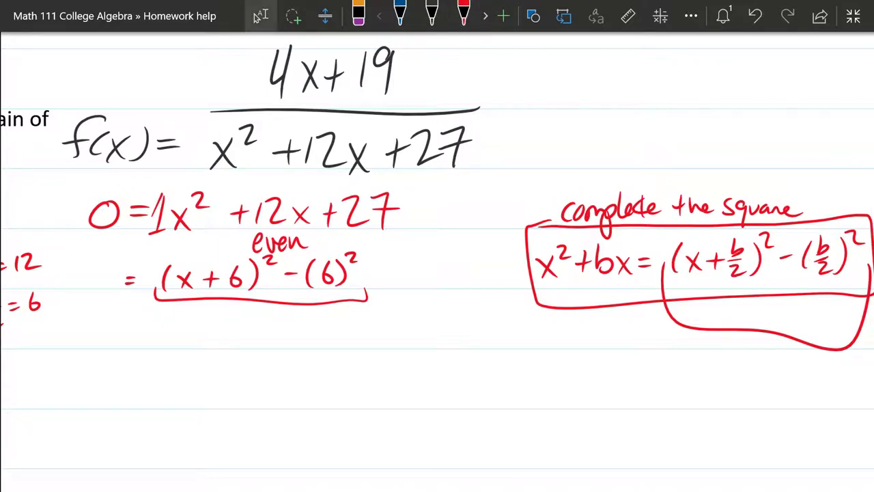
pyautogui.hotkey('ctrl', 'z')
pyautogui.hotkey('ctrl', 'z')
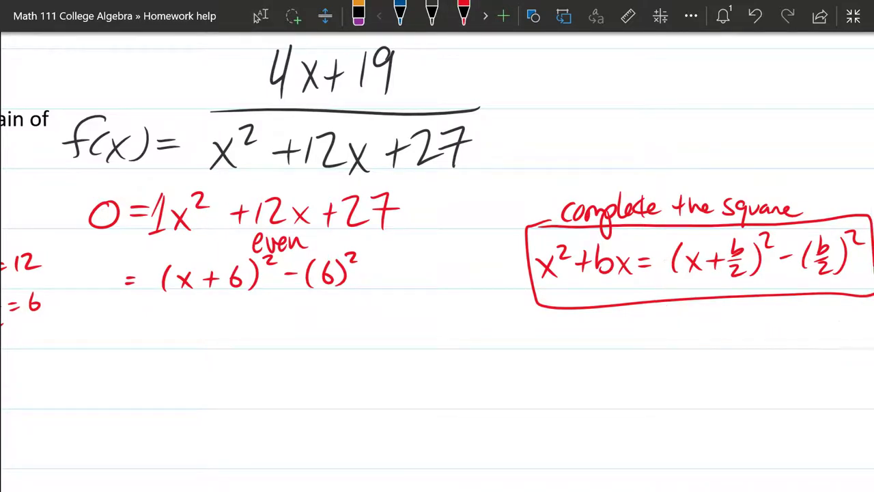
pyautogui.scroll(5, 255, 261)
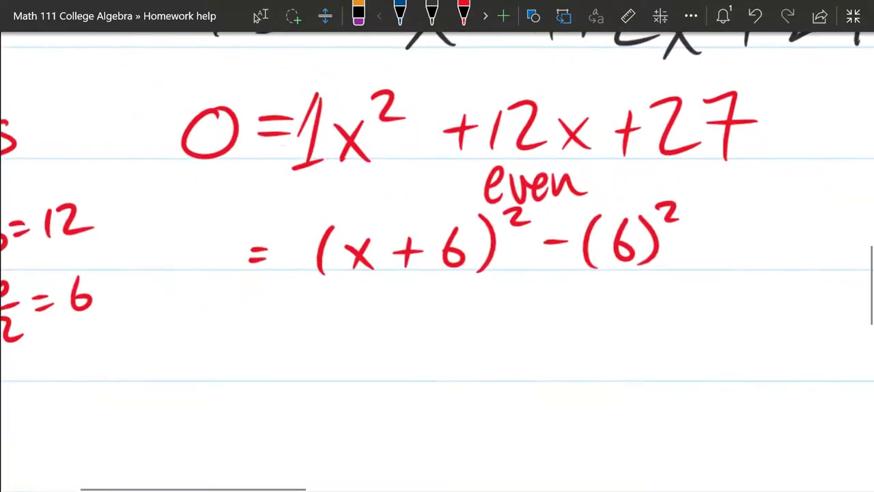
# Extend the line to read 0 = (x+6)² − (6)² + 27
pyautogui.moveTo(229, 213); pyautogui.dragTo(225, 217)
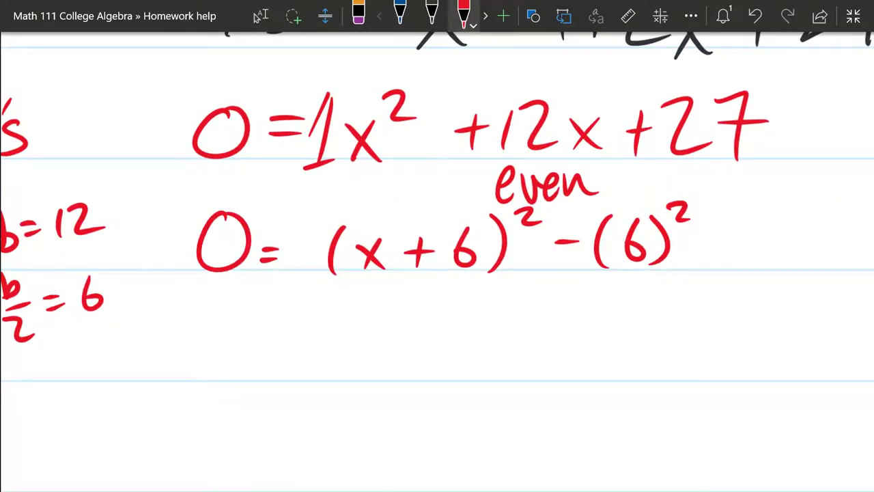
pyautogui.moveTo(726, 227); pyautogui.dragTo(721, 265)
pyautogui.moveTo(708, 247)
pyautogui.mouseDown()
pyautogui.moveTo(741, 239)
pyautogui.moveTo(773, 261)
pyautogui.mouseUp()
pyautogui.moveTo(779, 219)
pyautogui.mouseDown()
pyautogui.moveTo(790, 263)
pyautogui.moveTo(831, 233)
pyautogui.mouseUp()
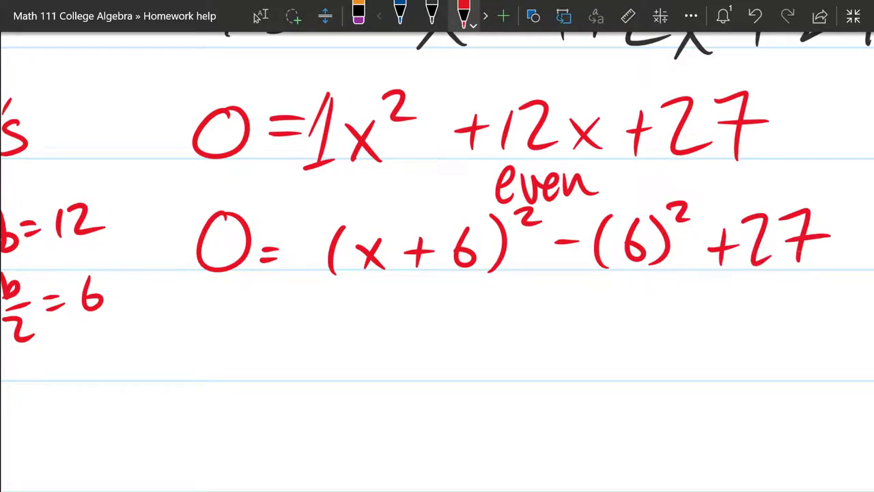
# Write 0 = (x+6)² − 36 + 27 on the next line
pyautogui.moveTo(547, 339); pyautogui.dragTo(571, 337)
pyautogui.moveTo(579, 318)
pyautogui.mouseDown()
pyautogui.moveTo(592, 316)
pyautogui.moveTo(591, 356)
pyautogui.mouseUp()
pyautogui.moveTo(642, 315)
pyautogui.mouseDown()
pyautogui.moveTo(627, 342)
pyautogui.moveTo(635, 342)
pyautogui.mouseUp()
pyautogui.moveTo(683, 321)
pyautogui.mouseDown()
pyautogui.moveTo(679, 356)
pyautogui.moveTo(688, 334)
pyautogui.mouseUp()
pyautogui.moveTo(705, 321)
pyautogui.mouseDown()
pyautogui.moveTo(715, 355)
pyautogui.moveTo(740, 352)
pyautogui.mouseUp()
pyautogui.moveTo(745, 314)
pyautogui.mouseDown()
pyautogui.moveTo(765, 358)
pyautogui.moveTo(796, 330)
pyautogui.mouseUp()
pyautogui.moveTo(342, 326)
pyautogui.mouseDown()
pyautogui.moveTo(379, 349)
pyautogui.moveTo(355, 358)
pyautogui.mouseUp()
pyautogui.moveTo(397, 316)
pyautogui.mouseDown()
pyautogui.moveTo(397, 355)
pyautogui.moveTo(412, 334)
pyautogui.mouseUp()
pyautogui.moveTo(442, 312)
pyautogui.mouseDown()
pyautogui.moveTo(422, 342)
pyautogui.moveTo(447, 363)
pyautogui.mouseUp()
pyautogui.moveTo(349, 302); pyautogui.dragTo(334, 363)
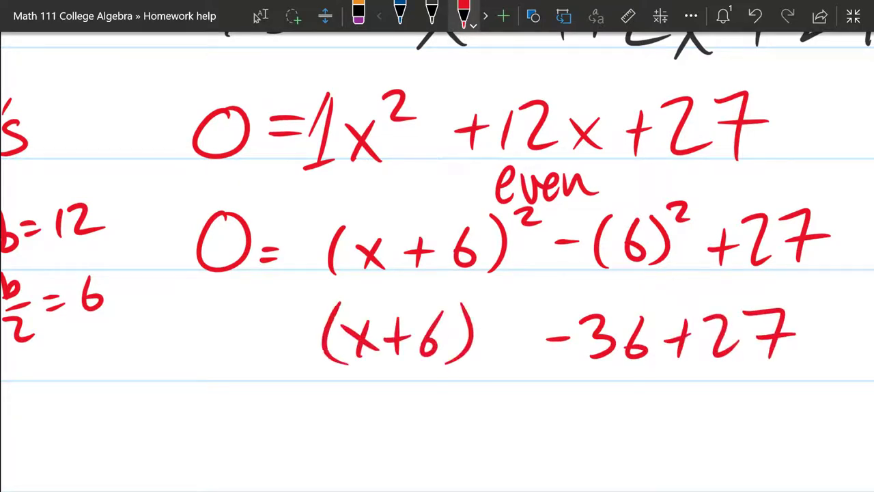
pyautogui.moveTo(479, 290); pyautogui.dragTo(508, 306)
pyautogui.moveTo(271, 324)
pyautogui.mouseDown()
pyautogui.moveTo(292, 326)
pyautogui.moveTo(303, 340)
pyautogui.mouseUp()
pyautogui.moveTo(239, 300); pyautogui.dragTo(248, 299)
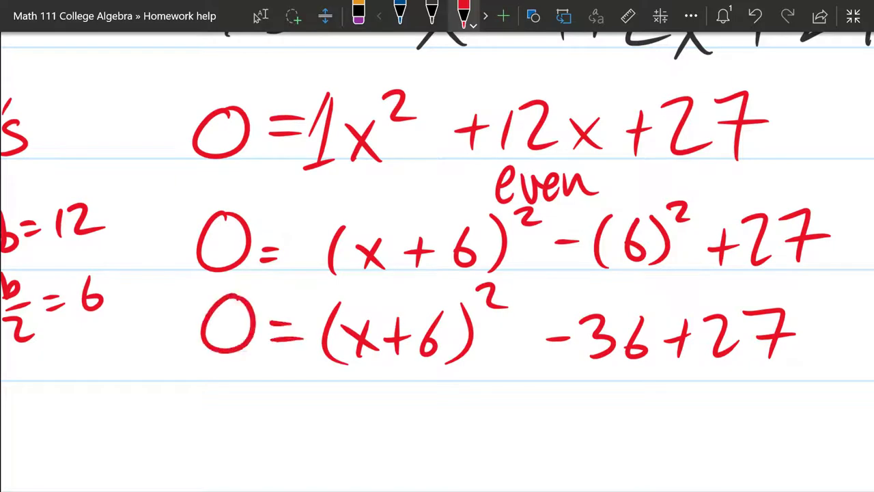
# Draw a brace under the (x+6)² term, then undo it
pyautogui.moveTo(329, 379)
pyautogui.mouseDown()
pyautogui.moveTo(456, 389)
pyautogui.moveTo(500, 376)
pyautogui.mouseUp()
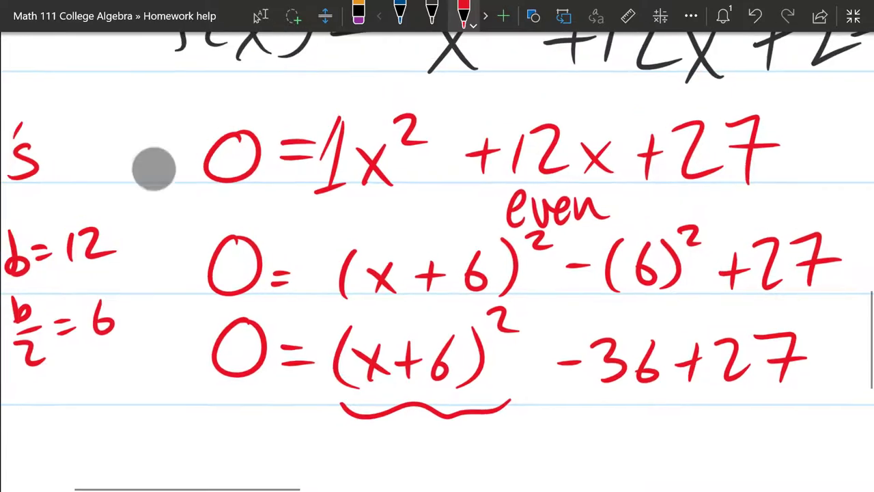
pyautogui.moveTo(153, 170); pyautogui.dragTo(149, 108)
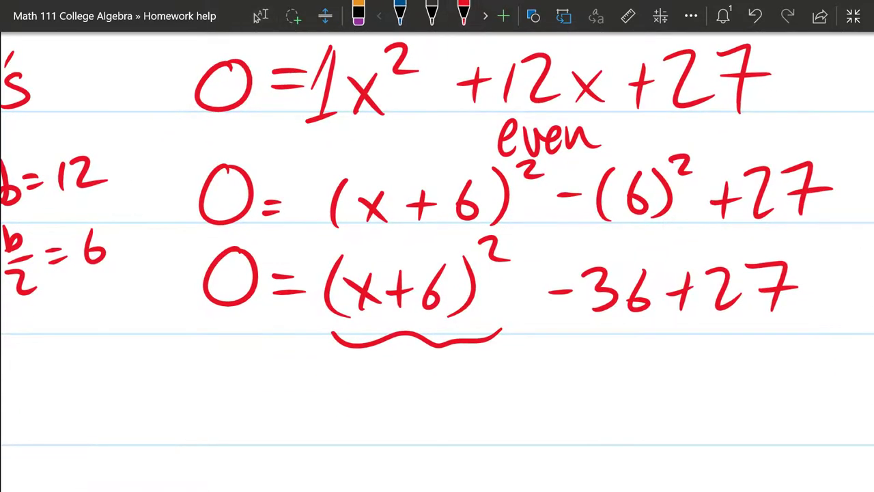
pyautogui.hotkey('ctrl', 'z')
# Start the simplified line with −9 below −36 + 27
pyautogui.scroll(-2, 149, 246)
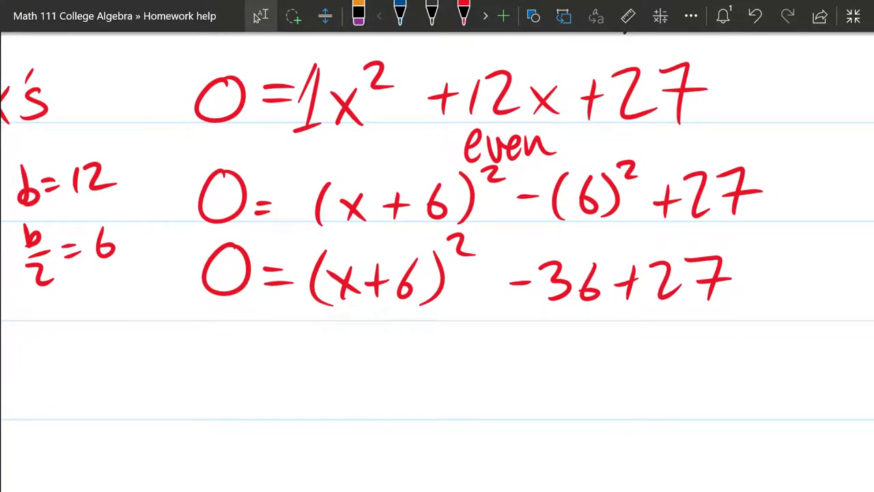
pyautogui.click(464, 14)
pyautogui.moveTo(468, 350); pyautogui.dragTo(493, 349)
pyautogui.moveTo(539, 334)
pyautogui.mouseDown()
pyautogui.moveTo(520, 345)
pyautogui.moveTo(531, 382)
pyautogui.mouseUp()
# Complete the simplified line 0 = (x+6)² − 9
pyautogui.moveTo(275, 343)
pyautogui.mouseDown()
pyautogui.moveTo(303, 366)
pyautogui.moveTo(290, 367)
pyautogui.mouseUp()
pyautogui.moveTo(329, 336)
pyautogui.mouseDown()
pyautogui.moveTo(326, 364)
pyautogui.moveTo(335, 351)
pyautogui.mouseUp()
pyautogui.moveTo(364, 334); pyautogui.dragTo(354, 358)
pyautogui.moveTo(266, 327); pyautogui.dragTo(268, 370)
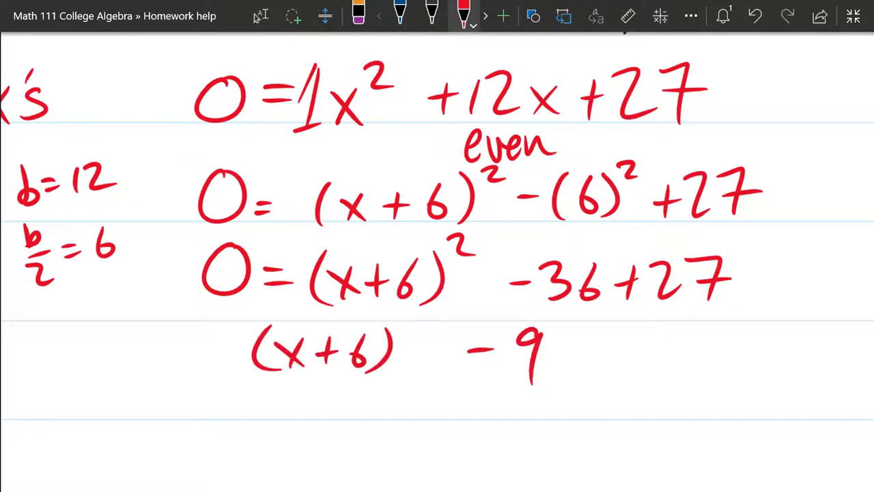
pyautogui.moveTo(404, 320); pyautogui.dragTo(431, 333)
pyautogui.moveTo(209, 342)
pyautogui.mouseDown()
pyautogui.moveTo(238, 341)
pyautogui.moveTo(243, 352)
pyautogui.mouseUp()
pyautogui.moveTo(170, 332); pyautogui.dragTo(199, 323)
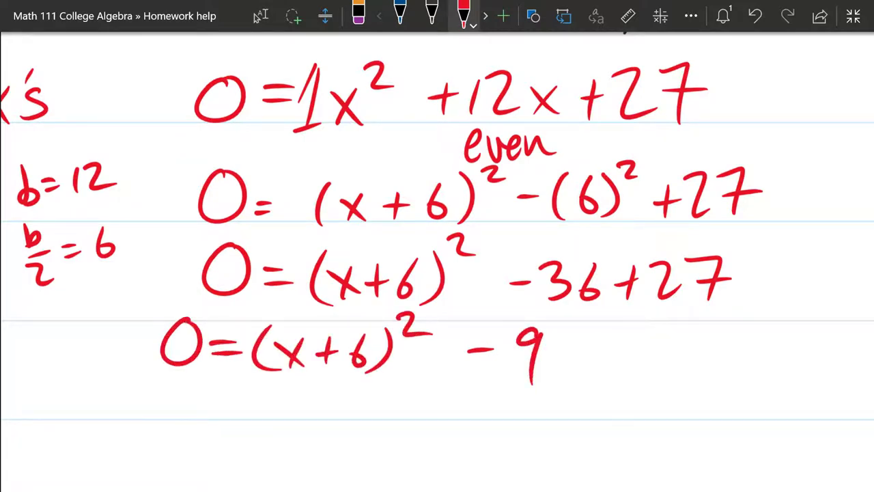
# Write 9 = (x+6)² on the next line
pyautogui.moveTo(198, 396); pyautogui.dragTo(194, 440)
pyautogui.moveTo(214, 403); pyautogui.dragTo(239, 401)
pyautogui.moveTo(214, 418)
pyautogui.mouseDown()
pyautogui.moveTo(307, 427)
pyautogui.moveTo(288, 429)
pyautogui.mouseUp()
pyautogui.moveTo(324, 396)
pyautogui.mouseDown()
pyautogui.moveTo(324, 426)
pyautogui.moveTo(336, 409)
pyautogui.mouseUp()
pyautogui.moveTo(356, 392)
pyautogui.mouseDown()
pyautogui.moveTo(346, 418)
pyautogui.moveTo(371, 437)
pyautogui.mouseUp()
pyautogui.moveTo(283, 385); pyautogui.dragTo(270, 436)
pyautogui.moveTo(388, 376); pyautogui.dragTo(415, 389)
# Circle the 6 and the exponent 2, then undo both circles
pyautogui.scroll(-3, 437, 273)
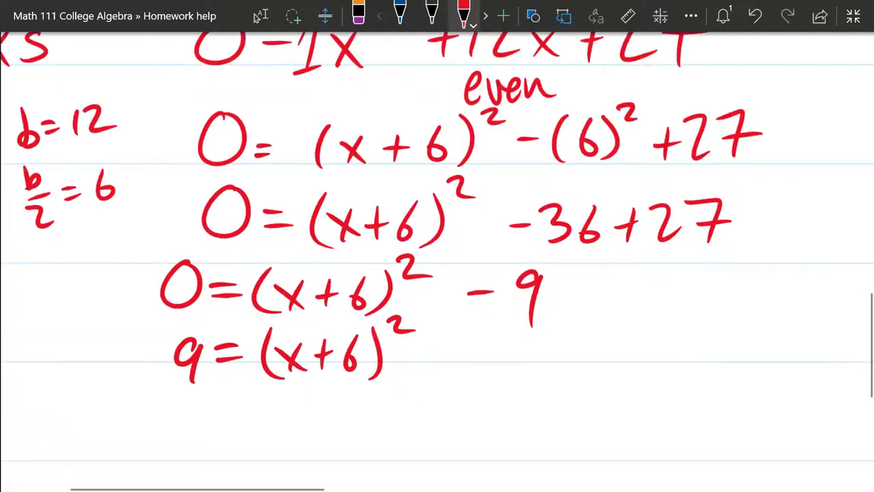
pyautogui.click(260, 16)
pyautogui.click(464, 12)
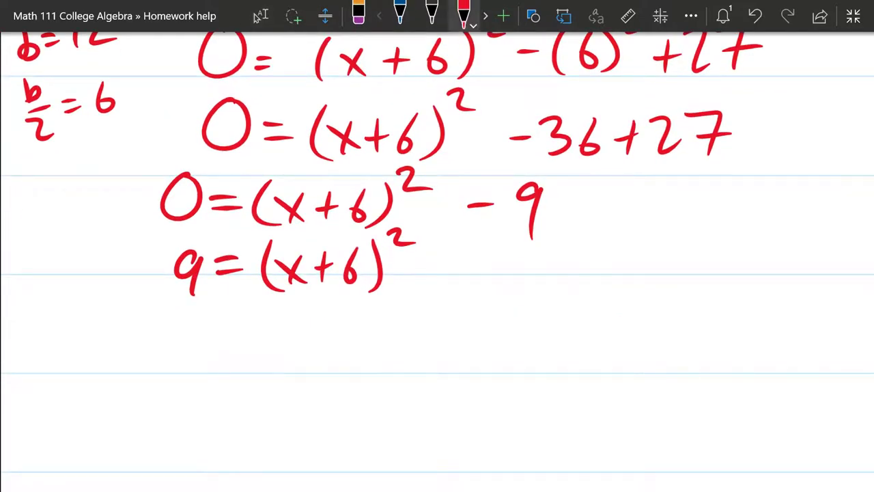
pyautogui.moveTo(362, 240); pyautogui.dragTo(366, 245)
pyautogui.moveTo(405, 217); pyautogui.dragTo(408, 221)
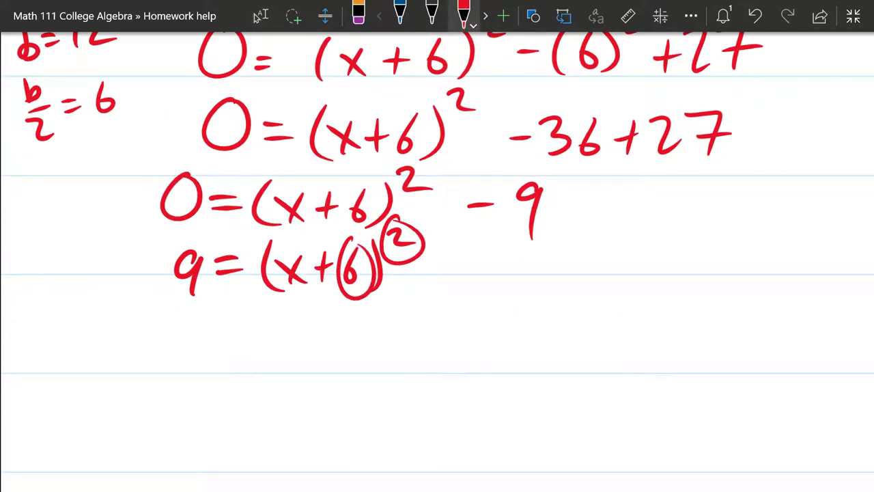
pyautogui.click(754, 16)
pyautogui.click(755, 15)
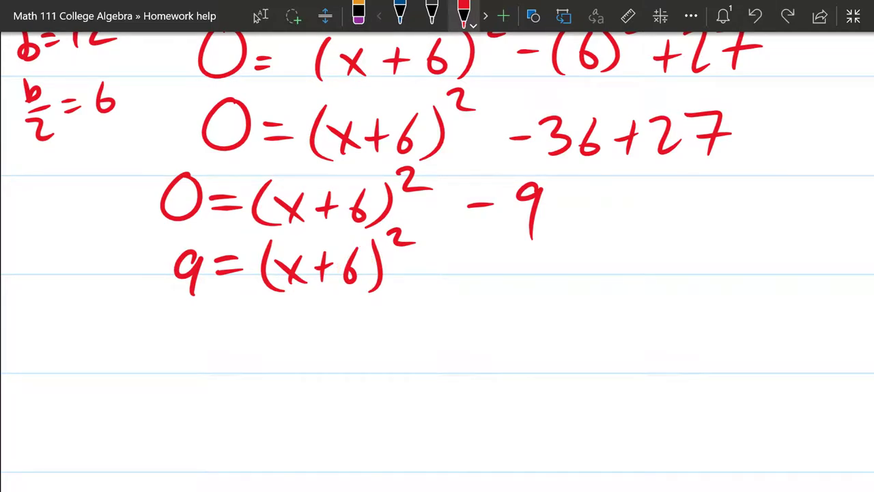
# Write √9 = x + 6 below
pyautogui.moveTo(187, 348)
pyautogui.mouseDown()
pyautogui.moveTo(197, 374)
pyautogui.moveTo(239, 329)
pyautogui.moveTo(228, 375)
pyautogui.mouseUp()
pyautogui.moveTo(265, 345)
pyautogui.mouseDown()
pyautogui.moveTo(355, 363)
pyautogui.moveTo(333, 369)
pyautogui.mouseUp()
pyautogui.moveTo(376, 332)
pyautogui.mouseDown()
pyautogui.moveTo(374, 365)
pyautogui.moveTo(383, 351)
pyautogui.mouseUp()
pyautogui.moveTo(418, 325); pyautogui.dragTo(404, 348)
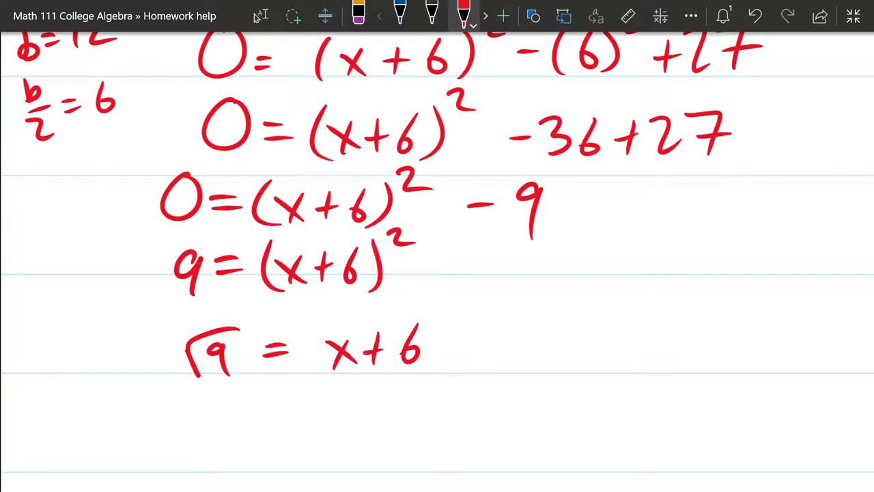
# In red ink, add ± before √9 = x+6 and write ±3 = x+6 beneath it
pyautogui.moveTo(159, 345)
pyautogui.mouseDown()
pyautogui.moveTo(157, 369)
pyautogui.moveTo(166, 352)
pyautogui.mouseUp()
pyautogui.moveTo(152, 373)
pyautogui.mouseDown()
pyautogui.moveTo(179, 366)
pyautogui.moveTo(201, 390)
pyautogui.mouseUp()
pyautogui.scroll(-2, 437, 251)
pyautogui.moveTo(172, 358)
pyautogui.mouseDown()
pyautogui.moveTo(174, 383)
pyautogui.moveTo(184, 366)
pyautogui.mouseUp()
pyautogui.moveTo(165, 392); pyautogui.dragTo(194, 389)
pyautogui.moveTo(246, 365); pyautogui.dragTo(263, 363)
pyautogui.moveTo(249, 377); pyautogui.dragTo(315, 384)
pyautogui.moveTo(313, 362); pyautogui.dragTo(298, 388)
pyautogui.moveTo(338, 357)
pyautogui.mouseDown()
pyautogui.moveTo(337, 380)
pyautogui.moveTo(350, 368)
pyautogui.mouseUp()
pyautogui.moveTo(376, 351); pyautogui.dragTo(363, 369)
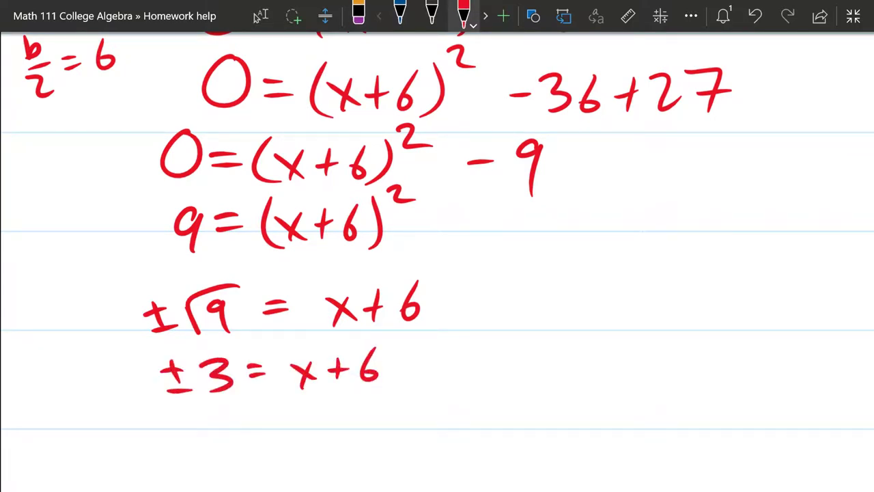
# Handwrite the next line, −6 ± 3 = x, isolating x
pyautogui.scroll(-2, 437, 251)
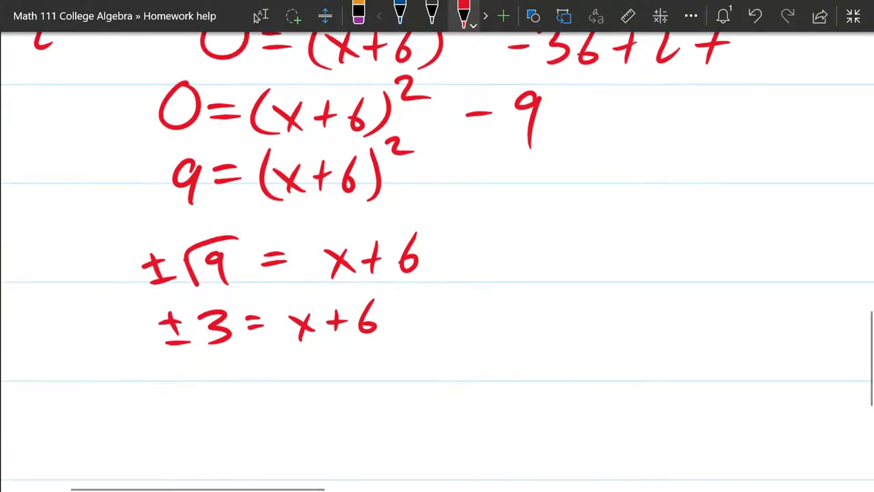
pyautogui.moveTo(138, 387); pyautogui.dragTo(177, 389)
pyautogui.moveTo(233, 367)
pyautogui.mouseDown()
pyautogui.moveTo(231, 391)
pyautogui.moveTo(243, 377)
pyautogui.mouseUp()
pyautogui.moveTo(221, 397); pyautogui.dragTo(247, 395)
pyautogui.moveTo(261, 364)
pyautogui.mouseDown()
pyautogui.moveTo(268, 396)
pyautogui.moveTo(306, 370)
pyautogui.mouseUp()
pyautogui.moveTo(297, 382); pyautogui.dragTo(352, 389)
pyautogui.moveTo(349, 366); pyautogui.dragTo(329, 398)
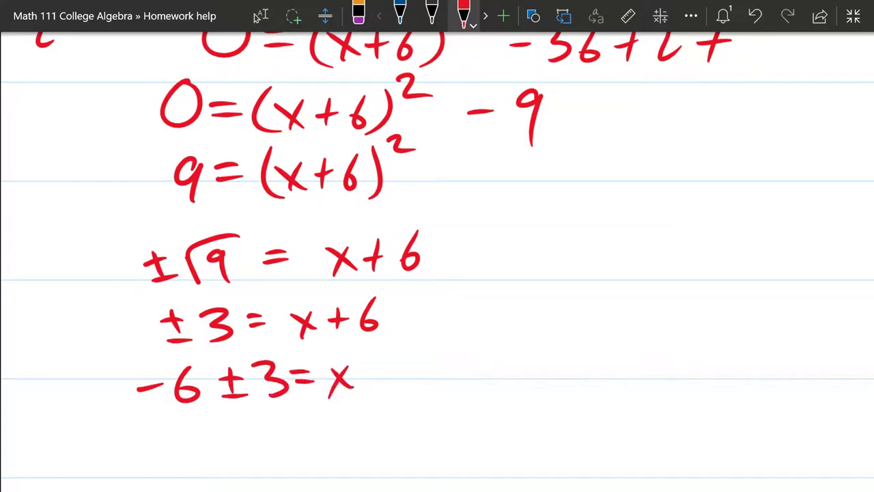
# Draw two branching arrows, then write −6 + 3 = x followed by OR
pyautogui.moveTo(368, 369); pyautogui.dragTo(471, 305)
pyautogui.moveTo(455, 295)
pyautogui.mouseDown()
pyautogui.moveTo(464, 294)
pyautogui.moveTo(478, 321)
pyautogui.mouseUp()
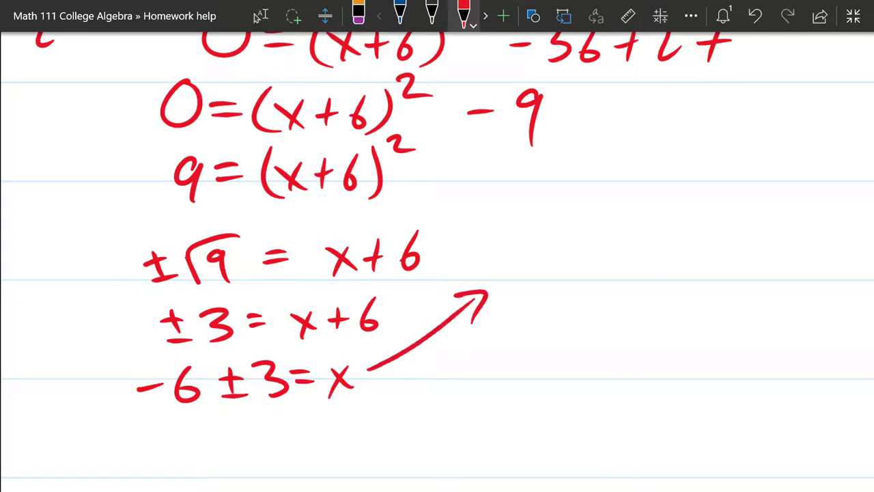
pyautogui.moveTo(376, 374); pyautogui.dragTo(481, 413)
pyautogui.moveTo(452, 386); pyautogui.dragTo(467, 427)
pyautogui.moveTo(501, 259); pyautogui.dragTo(537, 261)
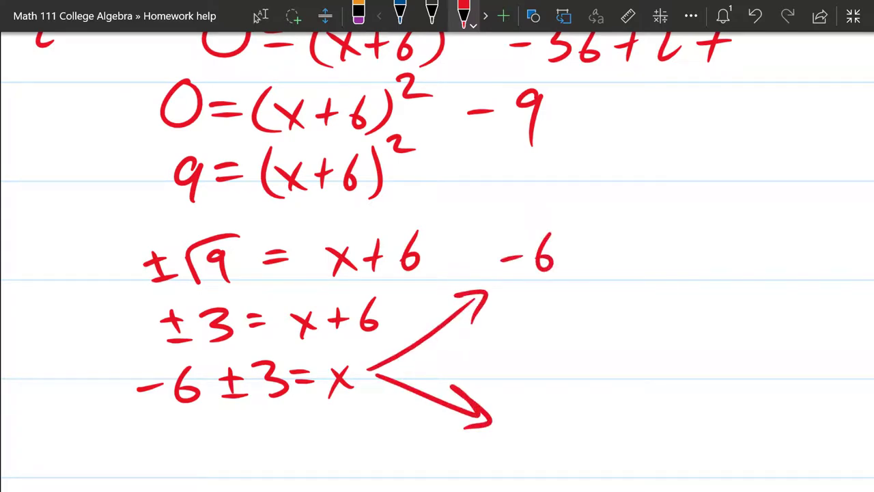
pyautogui.moveTo(578, 236); pyautogui.dragTo(573, 262)
pyautogui.moveTo(563, 253)
pyautogui.mouseDown()
pyautogui.moveTo(605, 243)
pyautogui.moveTo(599, 261)
pyautogui.mouseUp()
pyautogui.moveTo(624, 232)
pyautogui.mouseDown()
pyautogui.moveTo(642, 228)
pyautogui.moveTo(645, 239)
pyautogui.moveTo(676, 254)
pyautogui.mouseUp()
pyautogui.click(658, 226)
pyautogui.moveTo(676, 224); pyautogui.dragTo(660, 252)
pyautogui.moveTo(523, 351)
pyautogui.mouseDown()
pyautogui.moveTo(507, 366)
pyautogui.moveTo(524, 351)
pyautogui.mouseUp()
pyautogui.moveTo(530, 349)
pyautogui.mouseDown()
pyautogui.moveTo(529, 370)
pyautogui.moveTo(559, 374)
pyautogui.mouseUp()
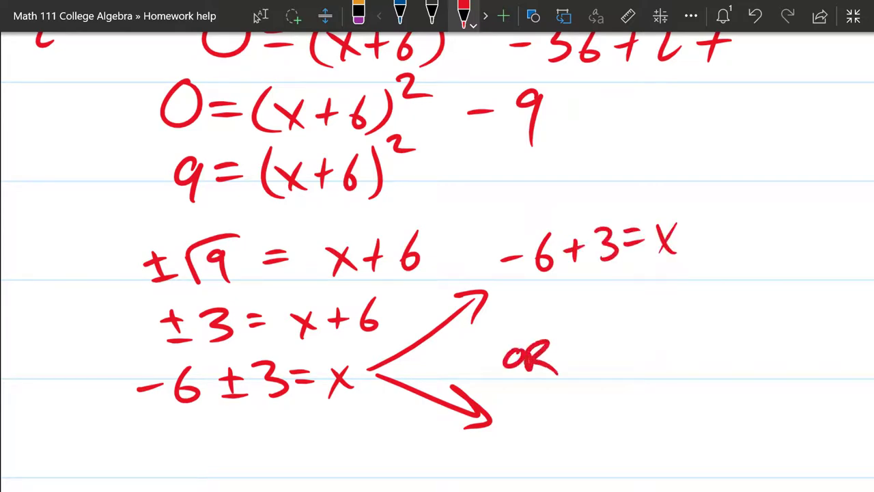
# Write the second branch, −6 − 3 = x
pyautogui.moveTo(509, 418); pyautogui.dragTo(534, 415)
pyautogui.moveTo(563, 396)
pyautogui.mouseDown()
pyautogui.moveTo(546, 418)
pyautogui.moveTo(582, 407)
pyautogui.mouseUp()
pyautogui.moveTo(587, 391)
pyautogui.mouseDown()
pyautogui.moveTo(603, 392)
pyautogui.moveTo(597, 426)
pyautogui.moveTo(634, 400)
pyautogui.mouseUp()
pyautogui.moveTo(622, 414); pyautogui.dragTo(677, 415)
pyautogui.moveTo(666, 397); pyautogui.dragTo(653, 424)
pyautogui.hscroll(3, 438, 246)
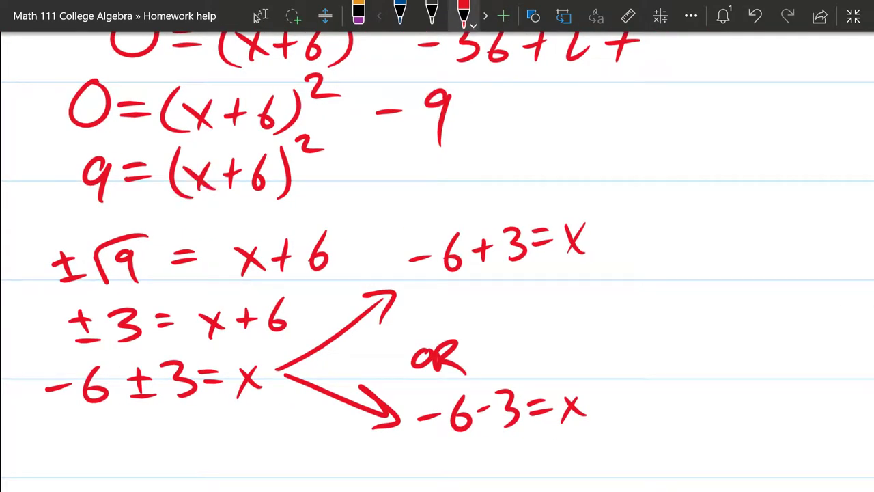
# Write −3 = x below −6 + 3 = x
pyautogui.moveTo(470, 295); pyautogui.dragTo(483, 294)
pyautogui.moveTo(496, 278)
pyautogui.mouseDown()
pyautogui.moveTo(515, 280)
pyautogui.moveTo(505, 305)
pyautogui.moveTo(545, 279)
pyautogui.mouseUp()
pyautogui.moveTo(531, 292); pyautogui.dragTo(550, 290)
pyautogui.moveTo(566, 276)
pyautogui.mouseDown()
pyautogui.moveTo(574, 293)
pyautogui.moveTo(567, 306)
pyautogui.mouseUp()
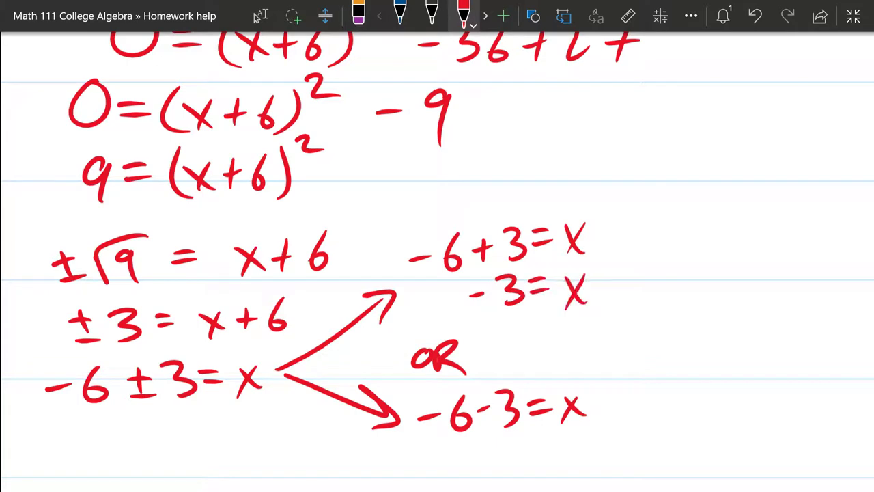
pyautogui.scroll(-2, 437, 246)
# Write −9 = x below −6 − 3 = x
pyautogui.moveTo(504, 398)
pyautogui.mouseDown()
pyautogui.moveTo(517, 397)
pyautogui.moveTo(545, 430)
pyautogui.mouseUp()
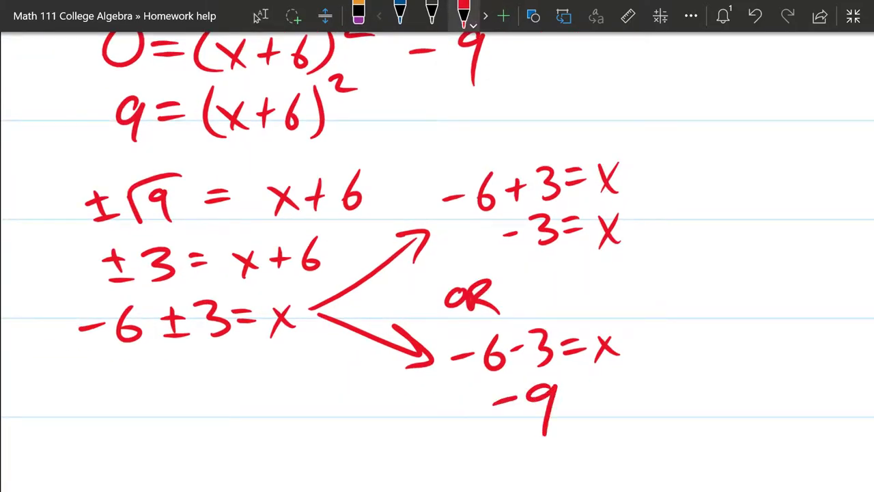
pyautogui.moveTo(567, 399)
pyautogui.mouseDown()
pyautogui.moveTo(582, 396)
pyautogui.moveTo(584, 408)
pyautogui.mouseUp()
pyautogui.moveTo(605, 389); pyautogui.dragTo(630, 418)
pyautogui.moveTo(629, 392); pyautogui.dragTo(604, 429)
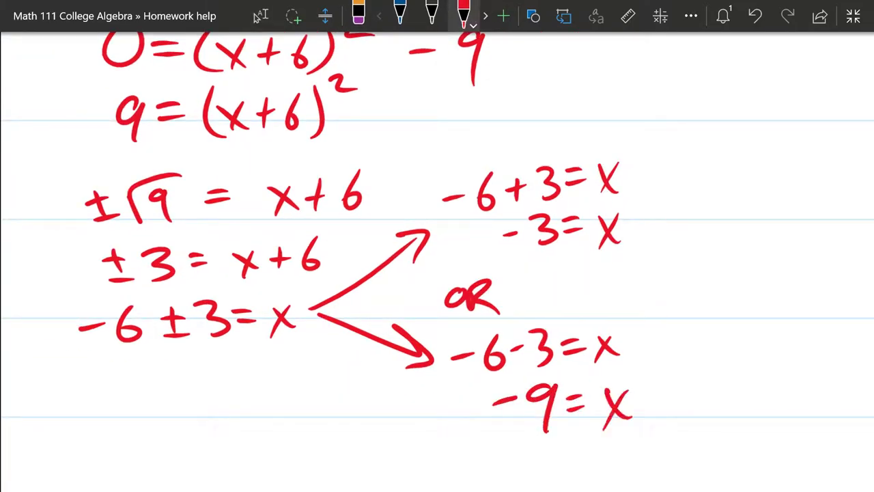
pyautogui.scroll(-3, 88, 272)
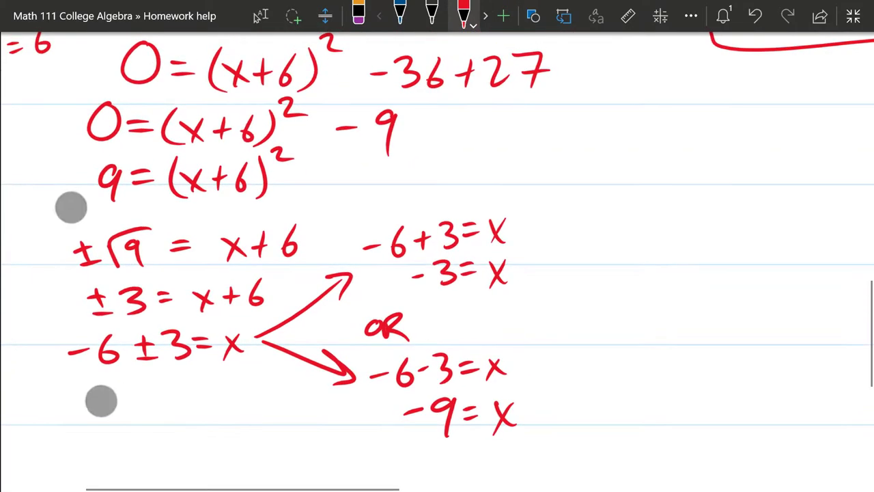
# Handwrite the heading 'bad x-values' in red, undoing one mistaken letter
pyautogui.click(260, 15)
pyautogui.click(463, 13)
pyautogui.moveTo(586, 131); pyautogui.dragTo(583, 169)
pyautogui.moveTo(621, 154)
pyautogui.mouseDown()
pyautogui.moveTo(605, 168)
pyautogui.moveTo(627, 171)
pyautogui.mouseUp()
pyautogui.moveTo(634, 154)
pyautogui.mouseDown()
pyautogui.moveTo(652, 174)
pyautogui.moveTo(632, 175)
pyautogui.moveTo(642, 165)
pyautogui.mouseUp()
pyautogui.click(755, 15)
pyautogui.moveTo(643, 128)
pyautogui.mouseDown()
pyautogui.moveTo(650, 171)
pyautogui.moveTo(694, 167)
pyautogui.mouseUp()
pyautogui.moveTo(687, 142)
pyautogui.mouseDown()
pyautogui.moveTo(677, 173)
pyautogui.moveTo(707, 150)
pyautogui.mouseUp()
pyautogui.moveTo(711, 144); pyautogui.dragTo(751, 164)
pyautogui.moveTo(754, 151); pyautogui.dragTo(784, 163)
pyautogui.moveTo(798, 146); pyautogui.dragTo(786, 164)
# Draw a red number line with tick marks at −9 and −3
pyautogui.moveTo(569, 241); pyautogui.dragTo(856, 235)
pyautogui.moveTo(650, 227)
pyautogui.mouseDown()
pyautogui.moveTo(651, 254)
pyautogui.moveTo(633, 273)
pyautogui.mouseUp()
pyautogui.moveTo(645, 265)
pyautogui.mouseDown()
pyautogui.moveTo(660, 268)
pyautogui.moveTo(646, 288)
pyautogui.moveTo(654, 281)
pyautogui.moveTo(656, 294)
pyautogui.mouseUp()
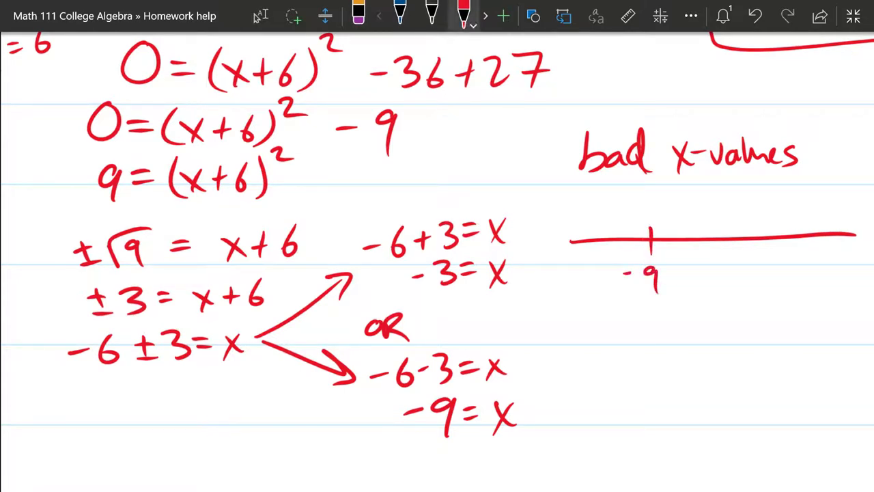
pyautogui.moveTo(781, 228); pyautogui.dragTo(769, 268)
pyautogui.moveTo(773, 260)
pyautogui.mouseDown()
pyautogui.moveTo(784, 263)
pyautogui.moveTo(774, 286)
pyautogui.mouseUp()
pyautogui.hscroll(2, 438, 261)
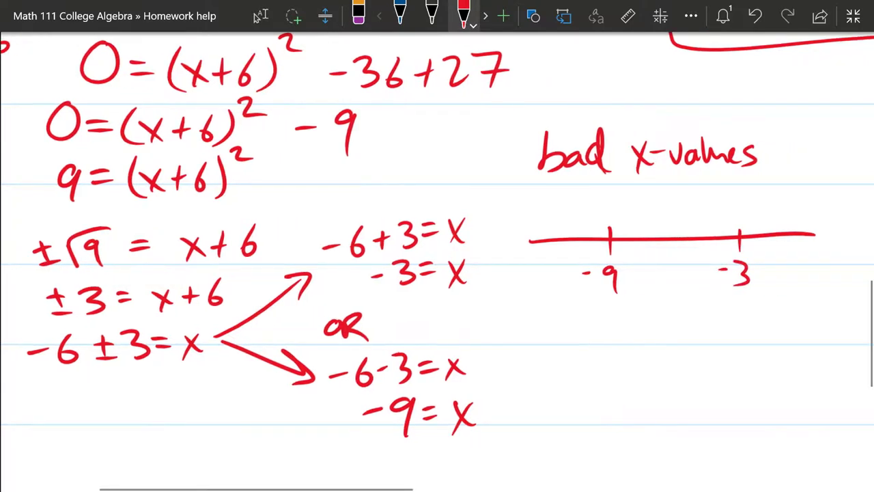
pyautogui.hscroll(2, 655, 394)
# In black ink, draw open-interval arcs on either side of −9 and −3, undoing the vertical dividers
pyautogui.click(431, 14)
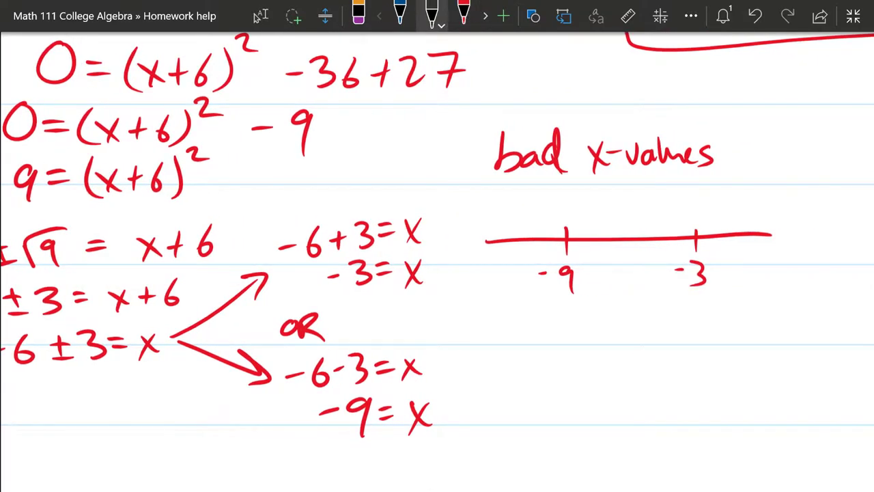
pyautogui.moveTo(554, 189); pyautogui.dragTo(551, 223)
pyautogui.moveTo(488, 185)
pyautogui.mouseDown()
pyautogui.moveTo(484, 224)
pyautogui.moveTo(525, 204)
pyautogui.moveTo(557, 204)
pyautogui.moveTo(575, 226)
pyautogui.moveTo(691, 204)
pyautogui.moveTo(686, 228)
pyautogui.mouseUp()
pyautogui.moveTo(714, 186)
pyautogui.mouseDown()
pyautogui.moveTo(706, 223)
pyautogui.moveTo(787, 204)
pyautogui.moveTo(786, 224)
pyautogui.mouseUp()
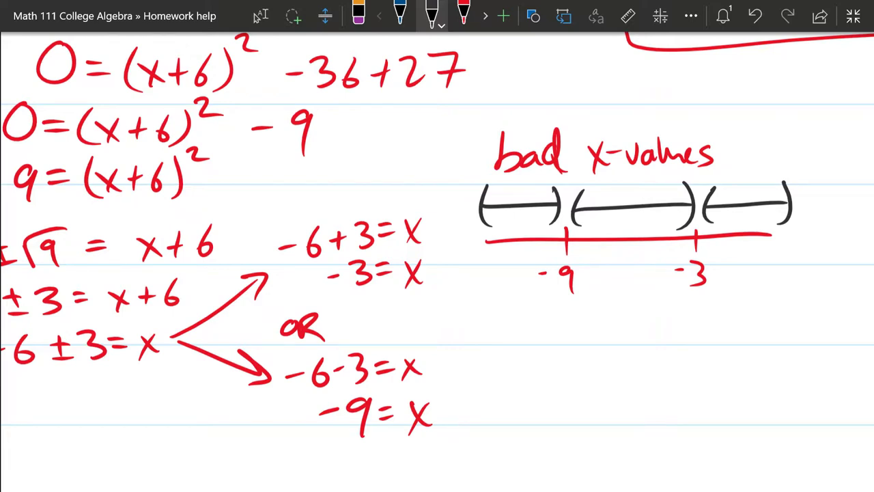
pyautogui.moveTo(565, 164); pyautogui.dragTo(562, 295)
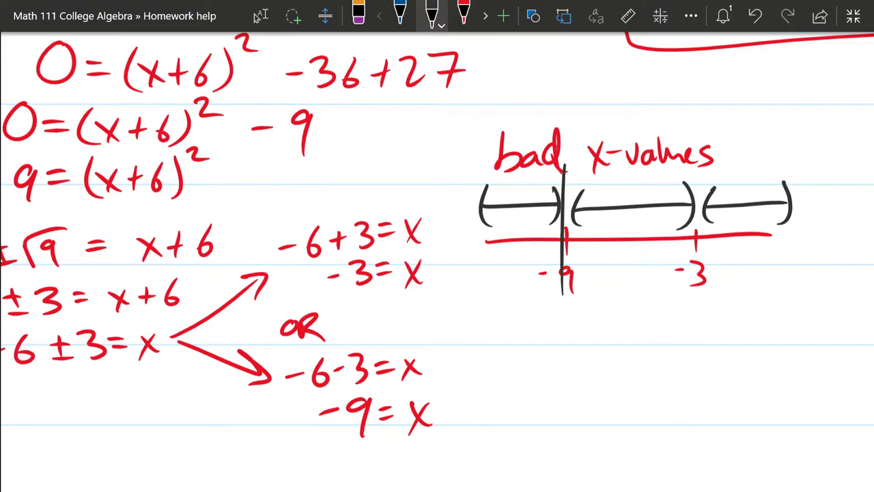
pyautogui.moveTo(695, 152); pyautogui.dragTo(693, 318)
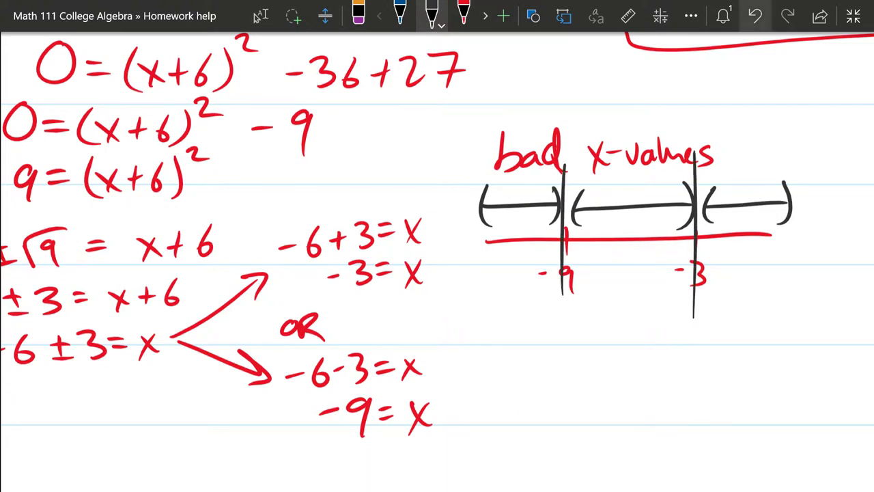
pyautogui.hotkey('ctrl', 'z')
pyautogui.hotkey('ctrl', 'z')
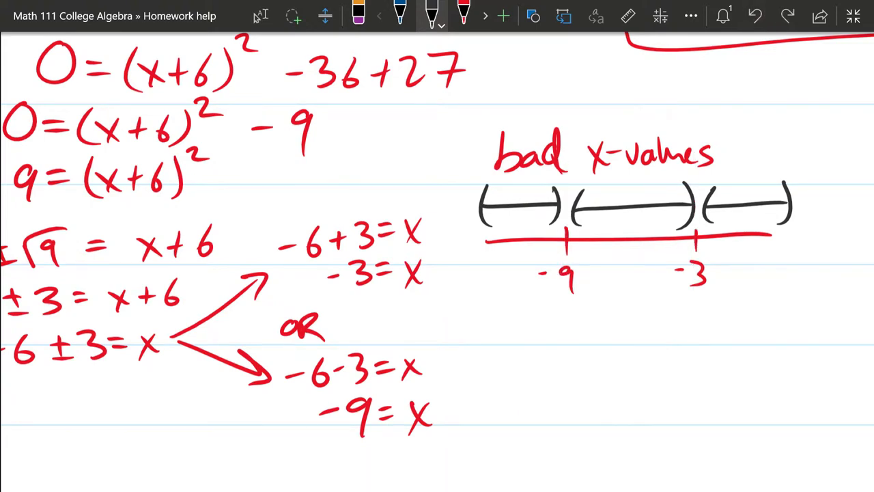
pyautogui.scroll(-2, 437, 246)
# In black ink, write (−∞, −9) ∪ (−9, −3) ∪ under the number line
pyautogui.click(261, 15)
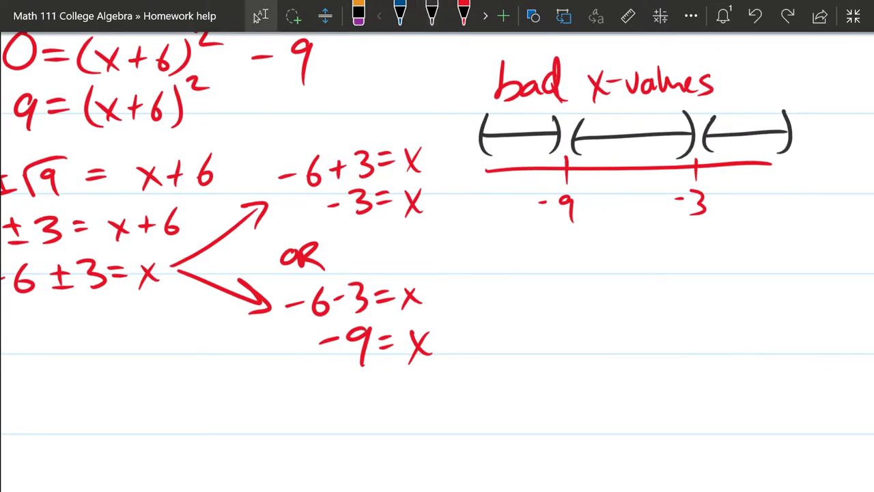
pyautogui.click(431, 15)
pyautogui.moveTo(507, 236)
pyautogui.mouseDown()
pyautogui.moveTo(500, 274)
pyautogui.moveTo(556, 255)
pyautogui.moveTo(568, 278)
pyautogui.mouseUp()
pyautogui.moveTo(582, 252)
pyautogui.mouseDown()
pyautogui.moveTo(597, 251)
pyautogui.moveTo(613, 267)
pyautogui.mouseUp()
pyautogui.moveTo(627, 232)
pyautogui.mouseDown()
pyautogui.moveTo(625, 271)
pyautogui.moveTo(666, 249)
pyautogui.moveTo(679, 273)
pyautogui.moveTo(699, 254)
pyautogui.mouseUp()
pyautogui.moveTo(721, 240)
pyautogui.mouseDown()
pyautogui.moveTo(719, 266)
pyautogui.moveTo(727, 272)
pyautogui.moveTo(747, 247)
pyautogui.mouseUp()
pyautogui.moveTo(754, 235)
pyautogui.mouseDown()
pyautogui.moveTo(765, 250)
pyautogui.moveTo(756, 262)
pyautogui.mouseUp()
pyautogui.moveTo(772, 229); pyautogui.dragTo(776, 270)
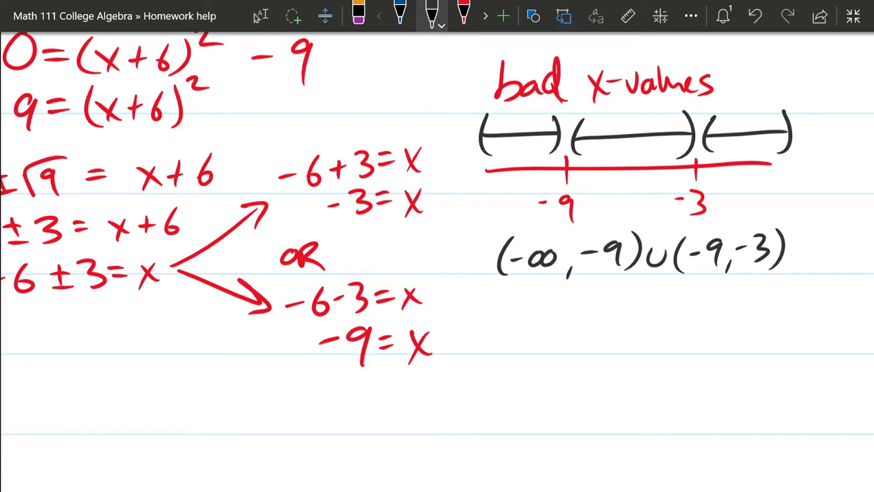
pyautogui.moveTo(792, 241)
pyautogui.mouseDown()
pyautogui.moveTo(802, 265)
pyautogui.moveTo(810, 241)
pyautogui.mouseUp()
# Finish with the interval (−3, ∞) and start a box around the domain
pyautogui.moveTo(492, 176); pyautogui.dragTo(385, 176)
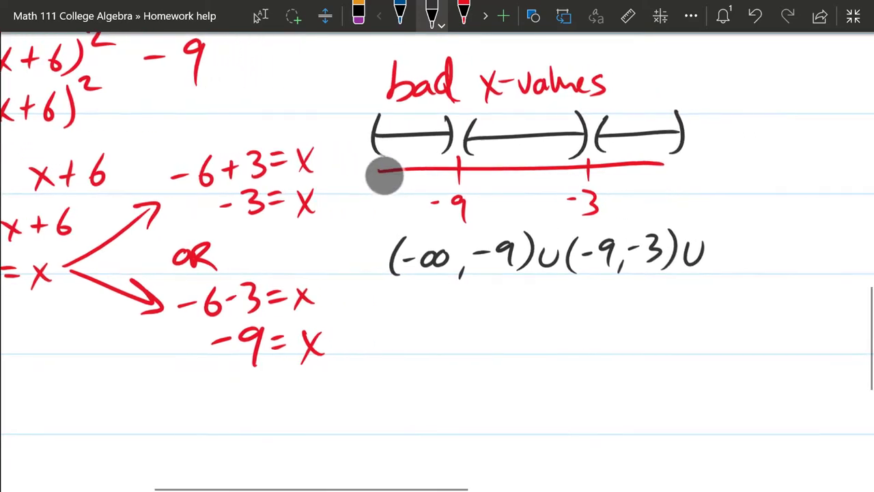
pyautogui.click(261, 15)
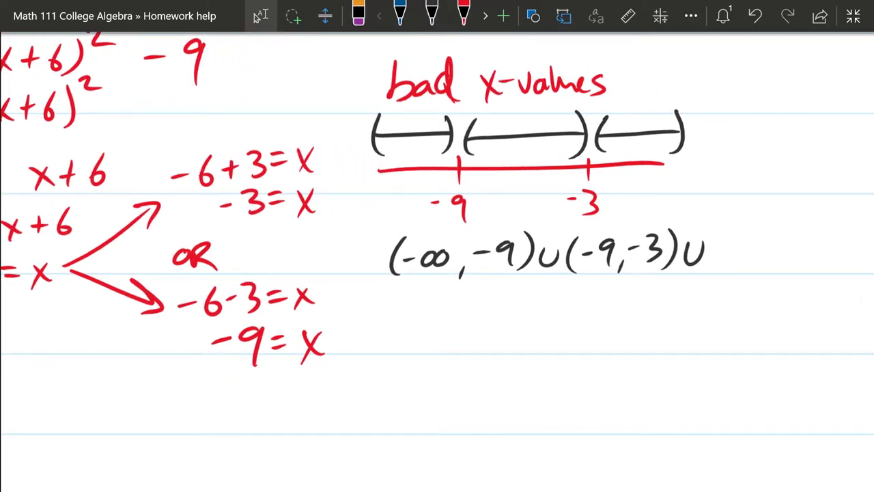
pyautogui.click(432, 14)
pyautogui.moveTo(719, 238)
pyautogui.mouseDown()
pyautogui.moveTo(715, 273)
pyautogui.moveTo(736, 249)
pyautogui.moveTo(762, 270)
pyautogui.mouseUp()
pyautogui.click(800, 245)
pyautogui.moveTo(785, 241); pyautogui.dragTo(796, 246)
pyautogui.moveTo(812, 222)
pyautogui.mouseDown()
pyautogui.moveTo(826, 246)
pyautogui.moveTo(816, 268)
pyautogui.mouseUp()
pyautogui.moveTo(843, 196)
pyautogui.mouseDown()
pyautogui.moveTo(365, 222)
pyautogui.moveTo(402, 291)
pyautogui.moveTo(855, 280)
pyautogui.moveTo(847, 198)
pyautogui.mouseUp()
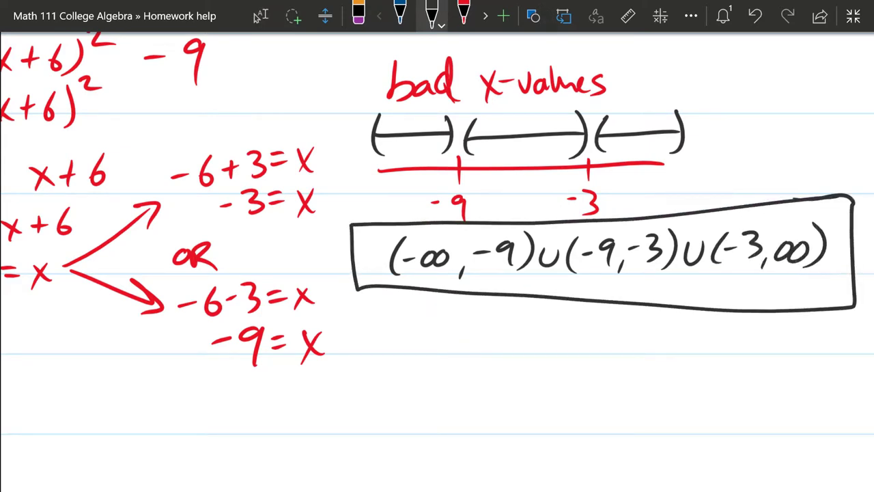
pyautogui.scroll(5, 164, 273)
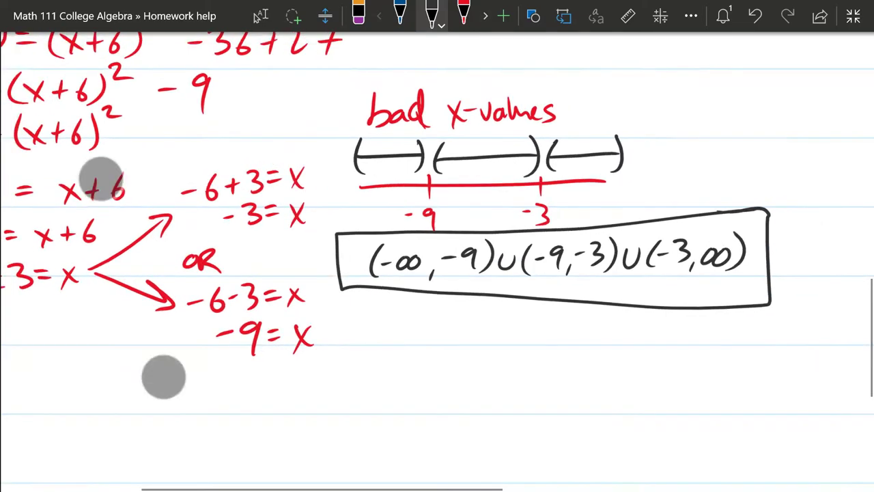
pyautogui.scroll(3, 247, 355)
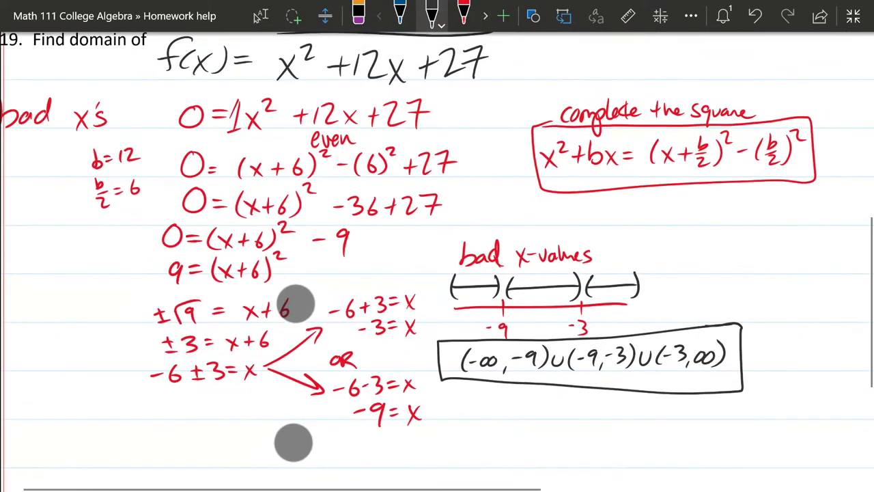
pyautogui.scroll(1, 437, 246)
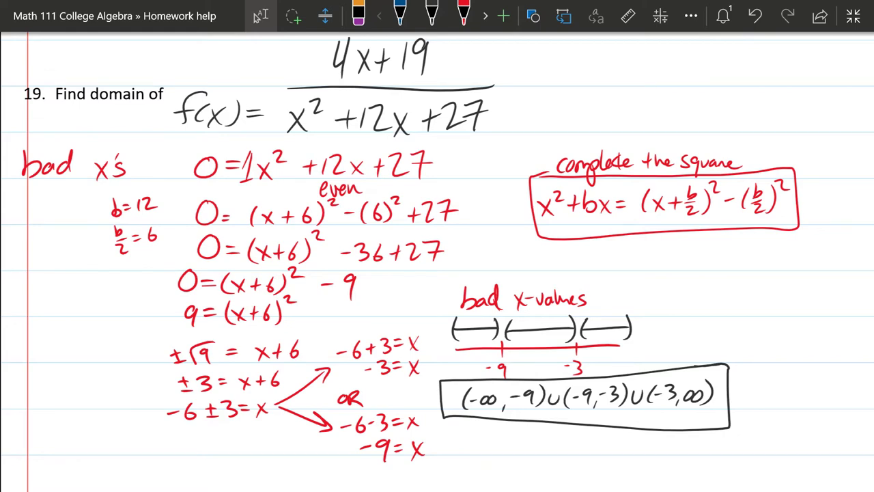
pyautogui.scroll(5, 253, 170)
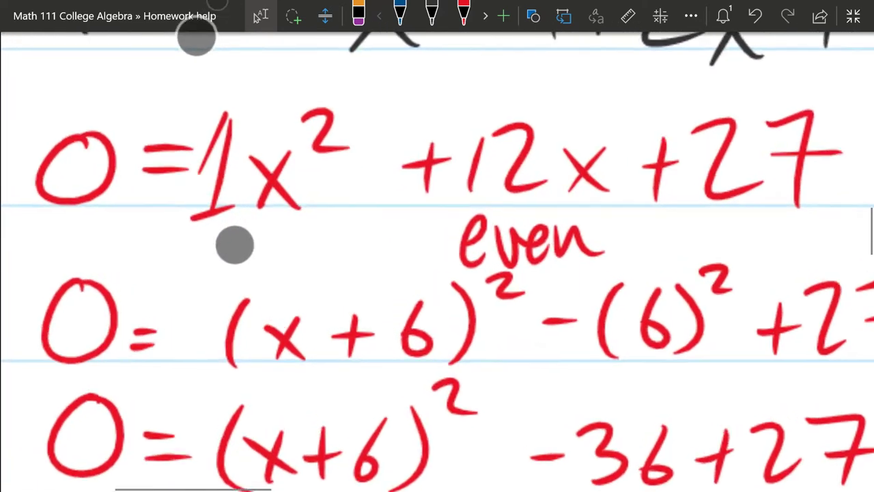
pyautogui.scroll(-2, 192, 355)
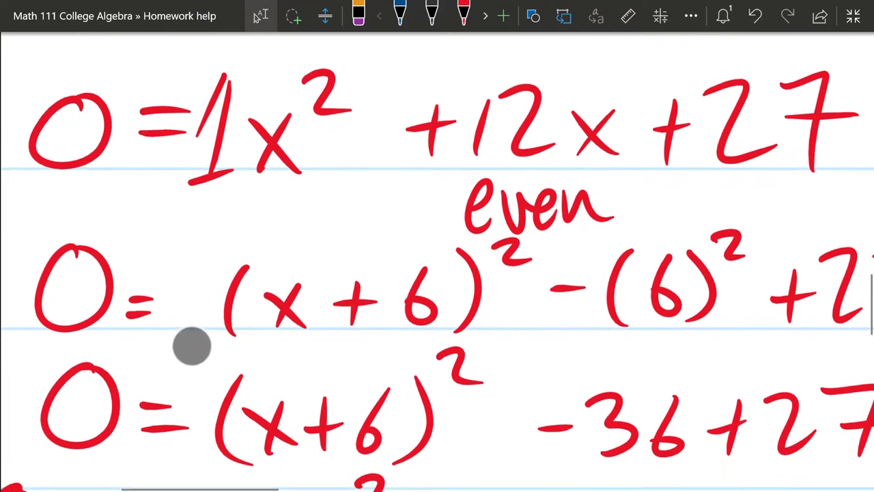
pyautogui.scroll(-1, 192, 347)
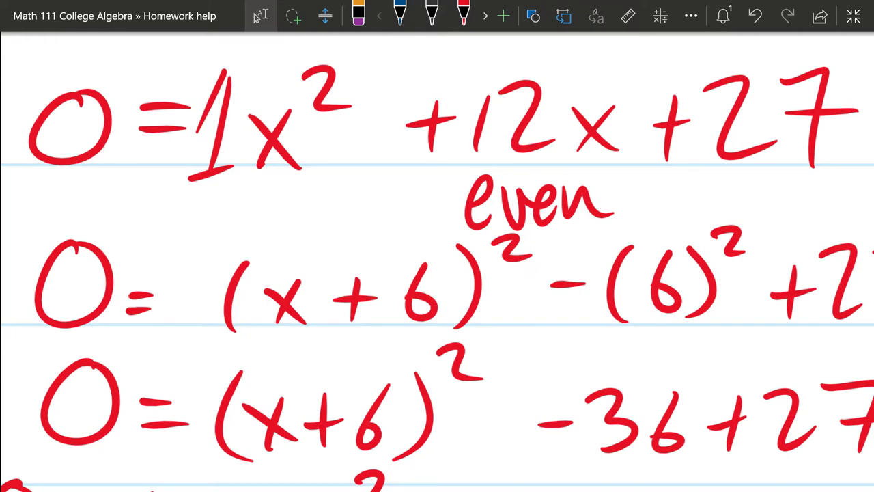
pyautogui.scroll(-5, 273, 273)
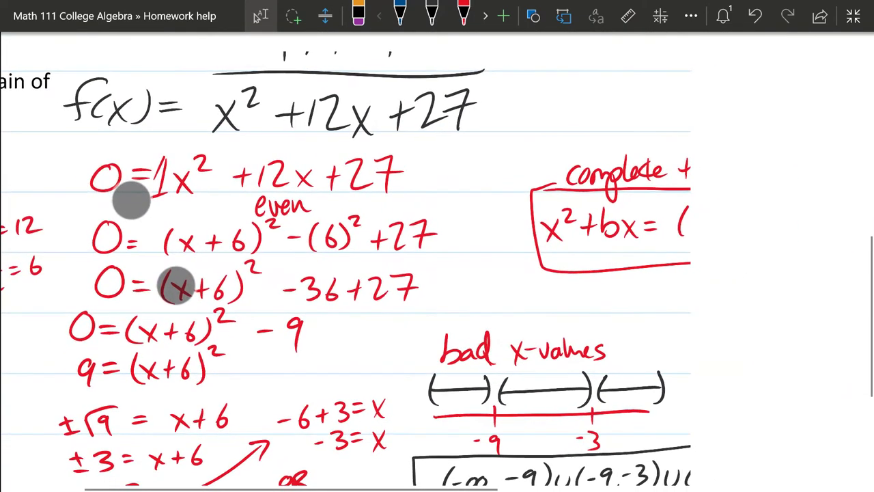
pyautogui.scroll(-1, 181, 380)
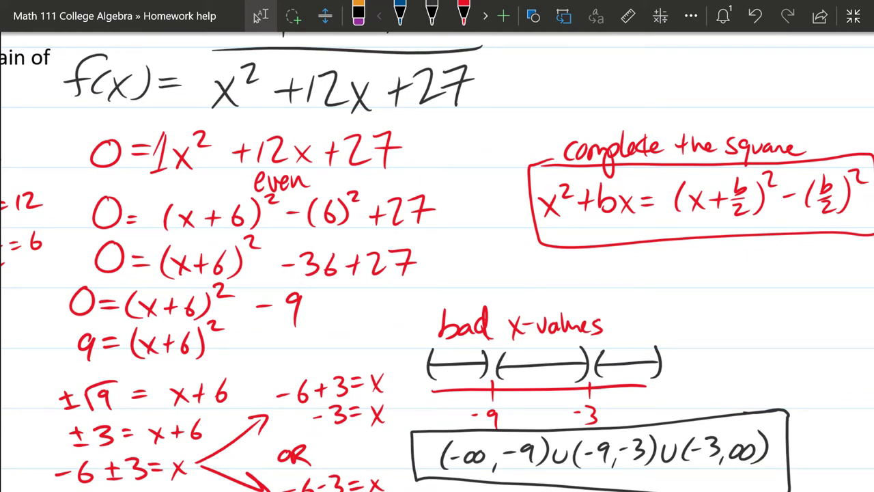
pyautogui.moveTo(785, 480)
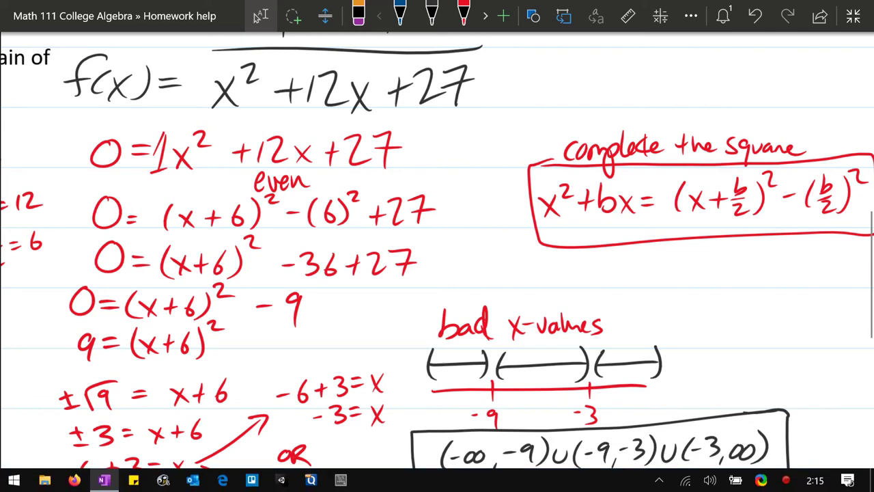